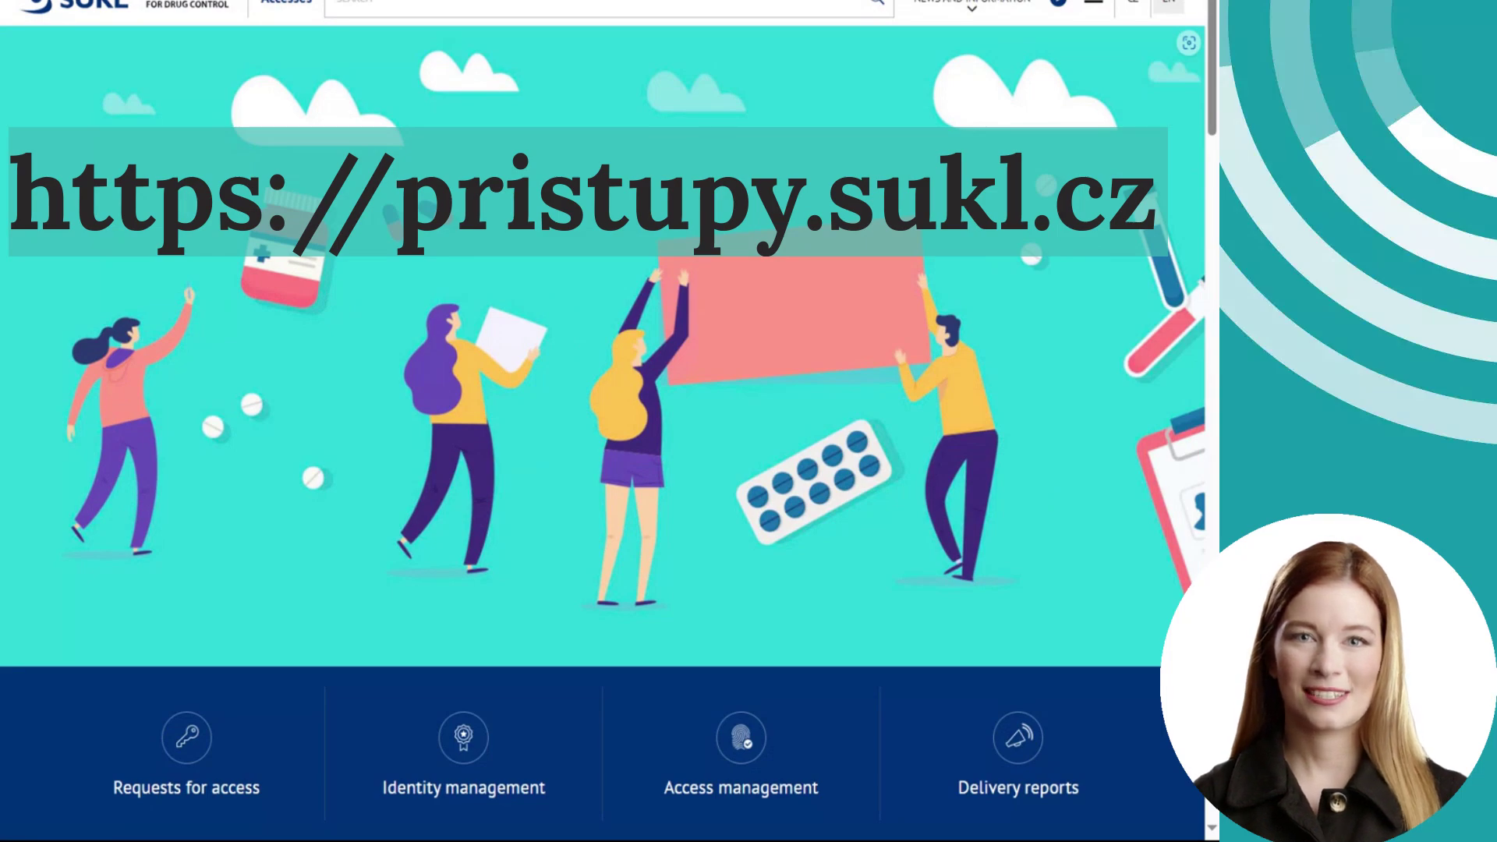
- Scroll the pristupy.sukl.cz home page down to the SÚKL IT system access request cards and ISZP
{"action": "scroll", "coordinate": [984, 249], "scroll_direction": "down", "scroll_amount": 8}
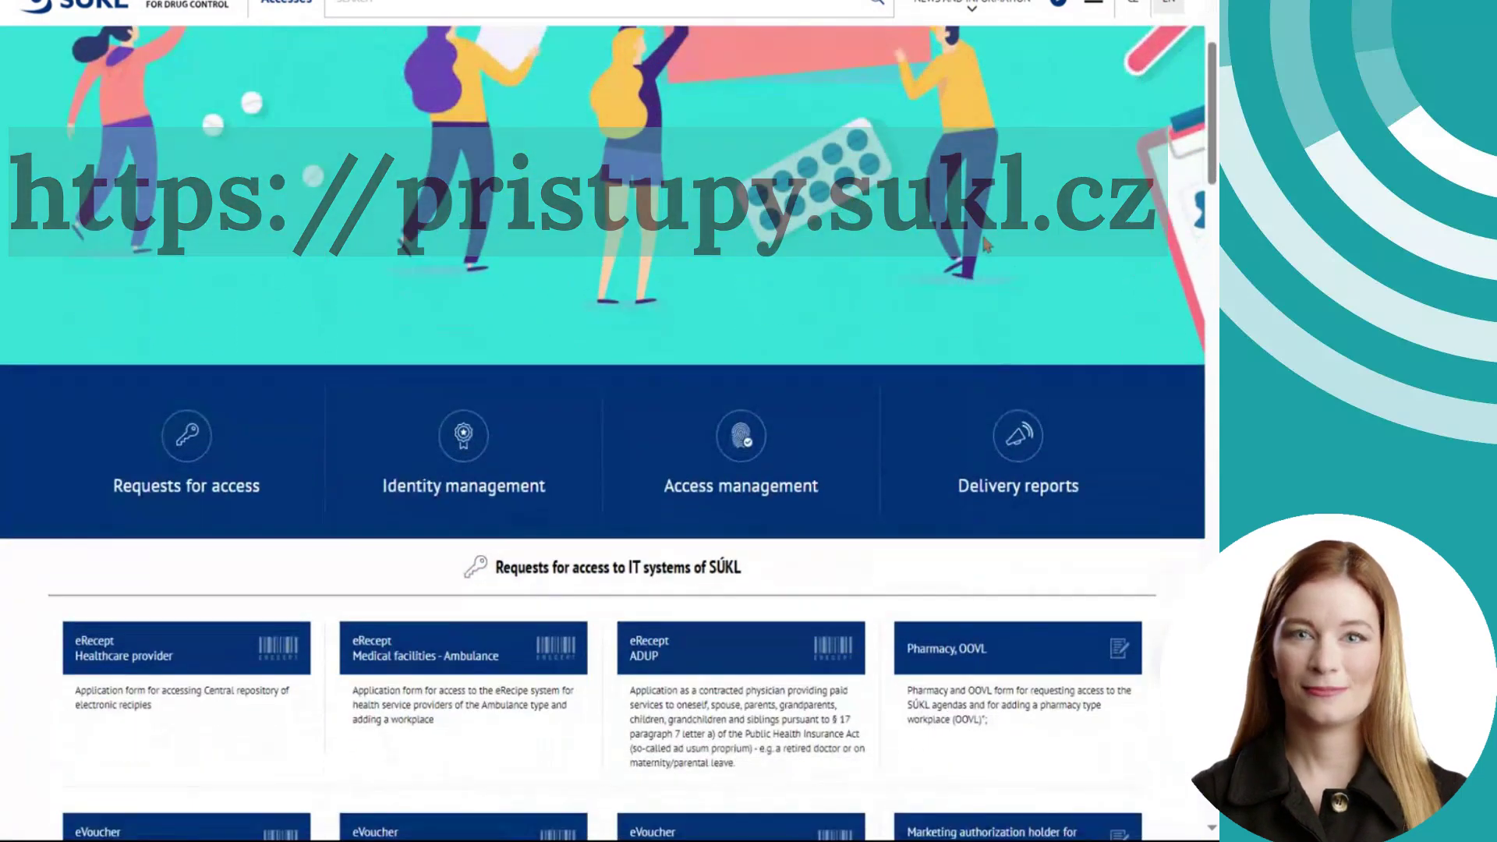
{"action": "scroll", "coordinate": [983, 249], "scroll_direction": "down", "scroll_amount": 4}
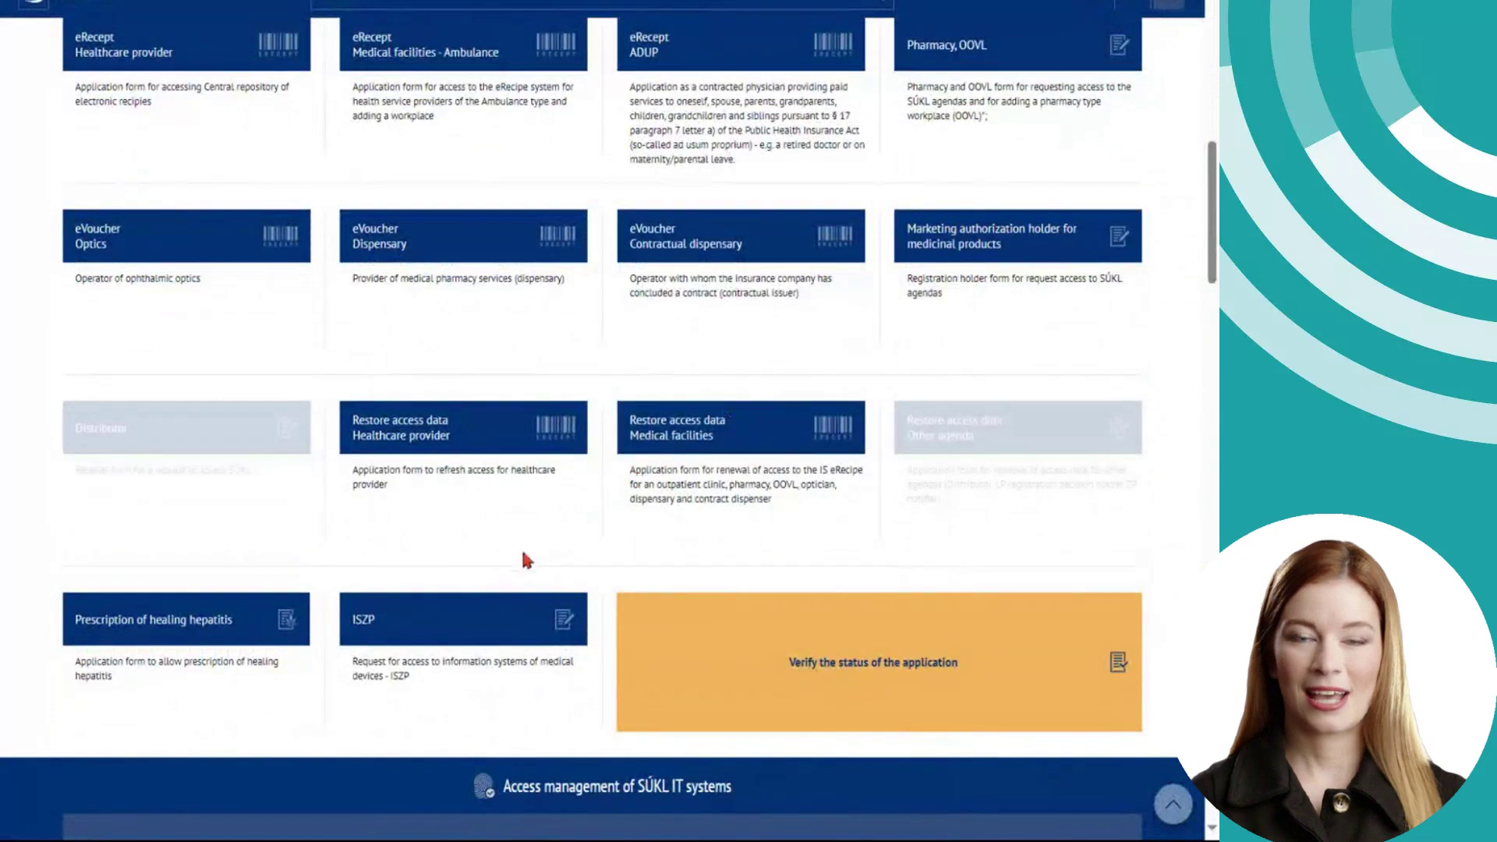
- Open the ISZP application, keep 'Verification by electronic signature' selected, and advance to step 2
{"action": "left_click", "coordinate": [461, 624]}
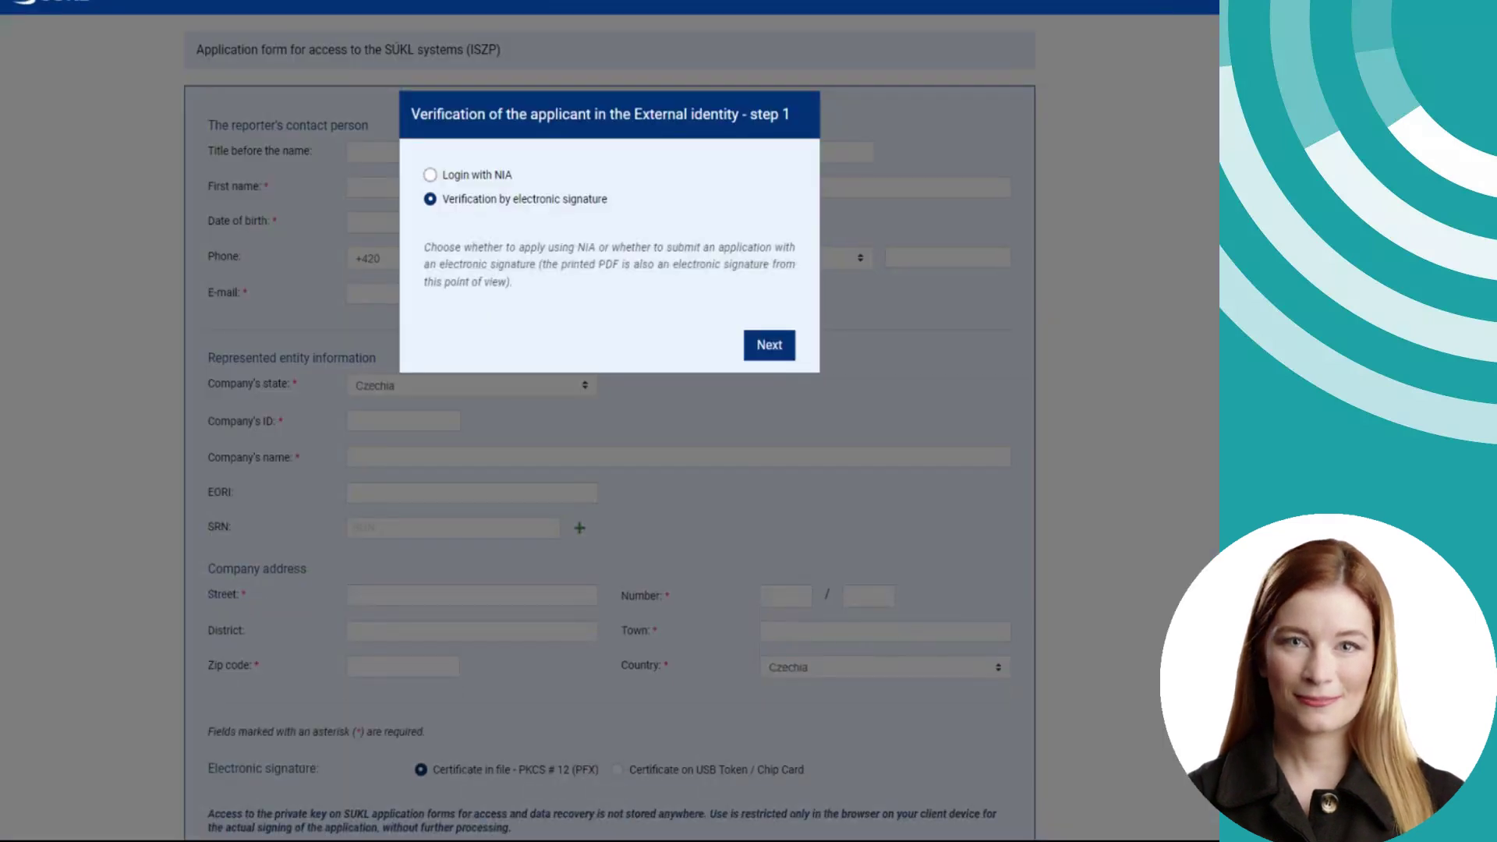
{"action": "left_click", "coordinate": [477, 182]}
{"action": "left_click", "coordinate": [475, 205]}
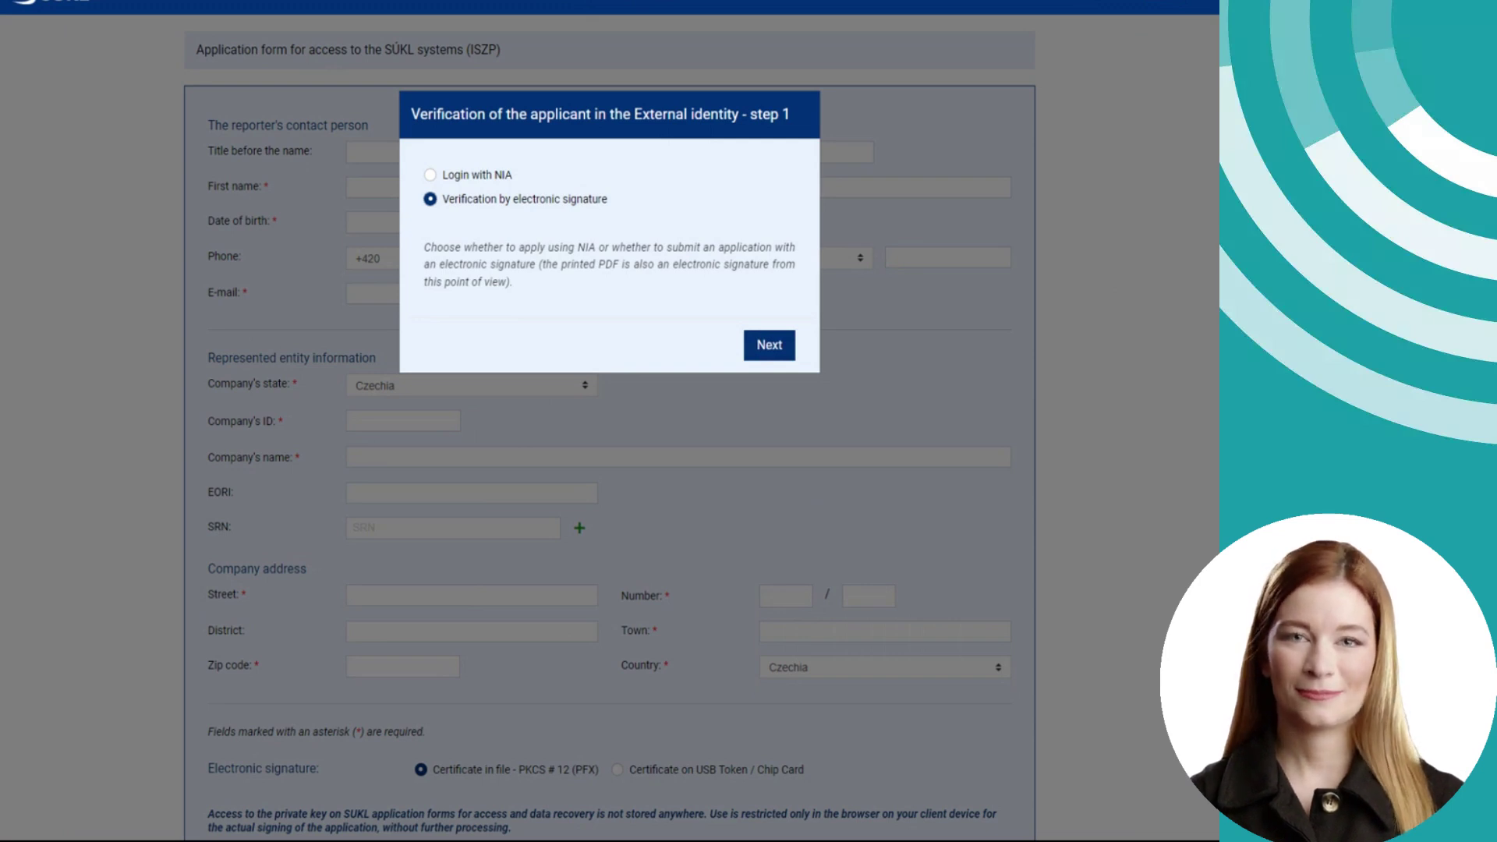
{"action": "key", "text": "Return"}
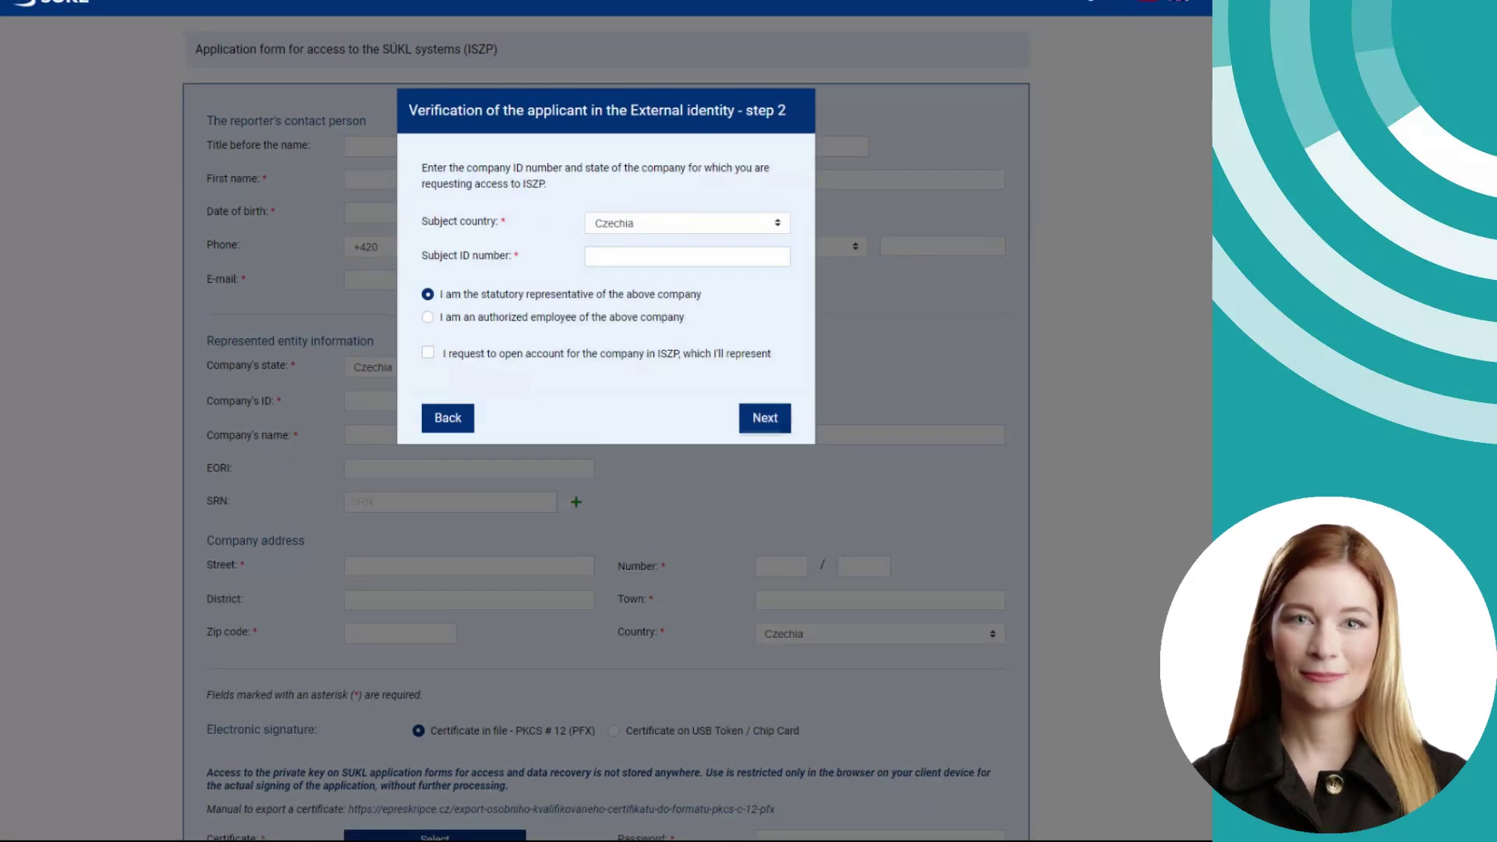
{"action": "left_click", "coordinate": [654, 238]}
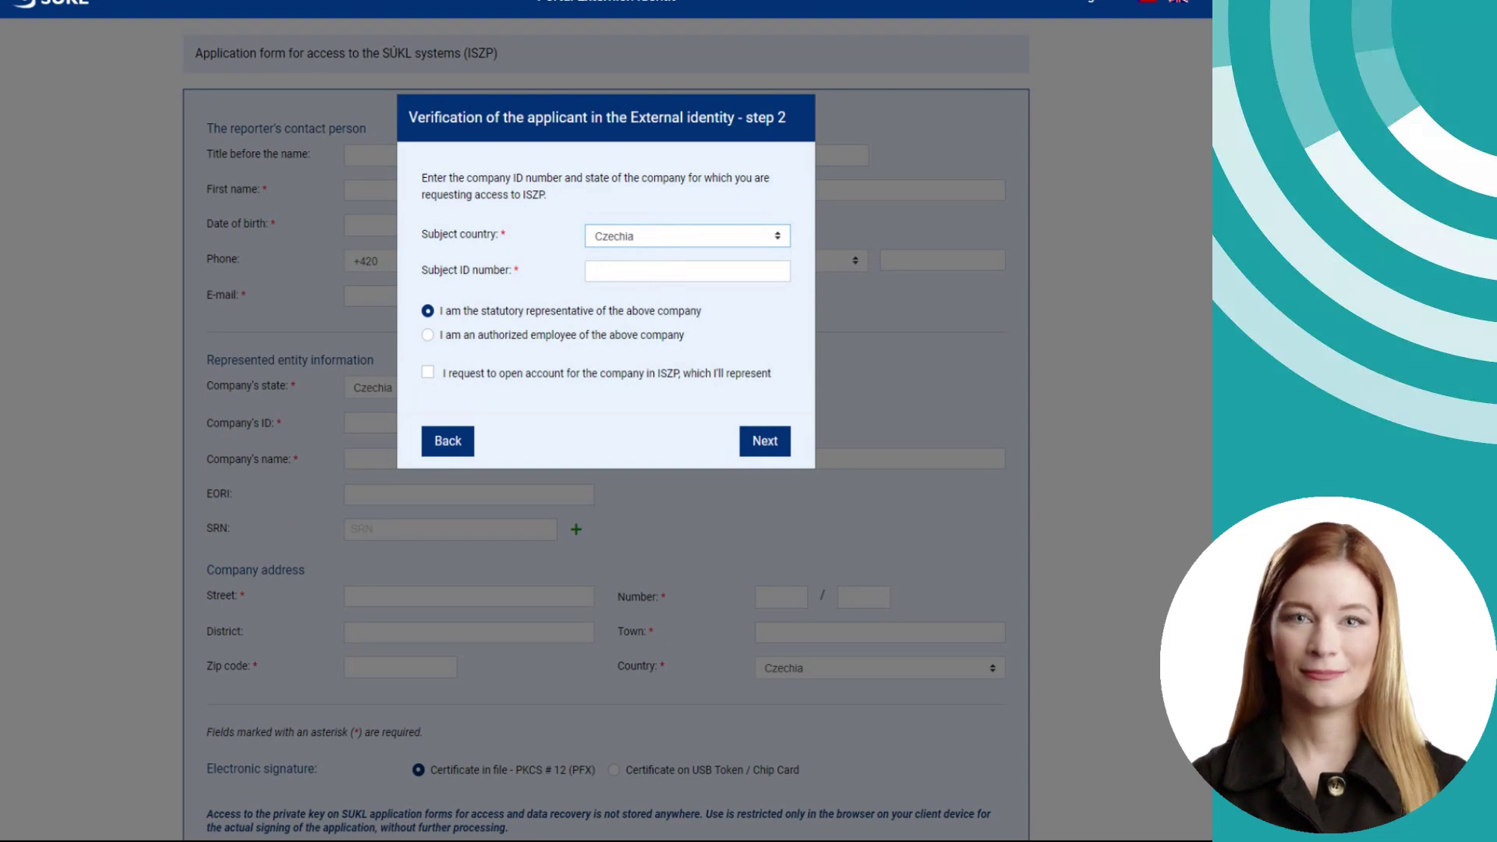
{"action": "type", "text": "dominican"}
{"action": "left_click", "coordinate": [663, 279]}
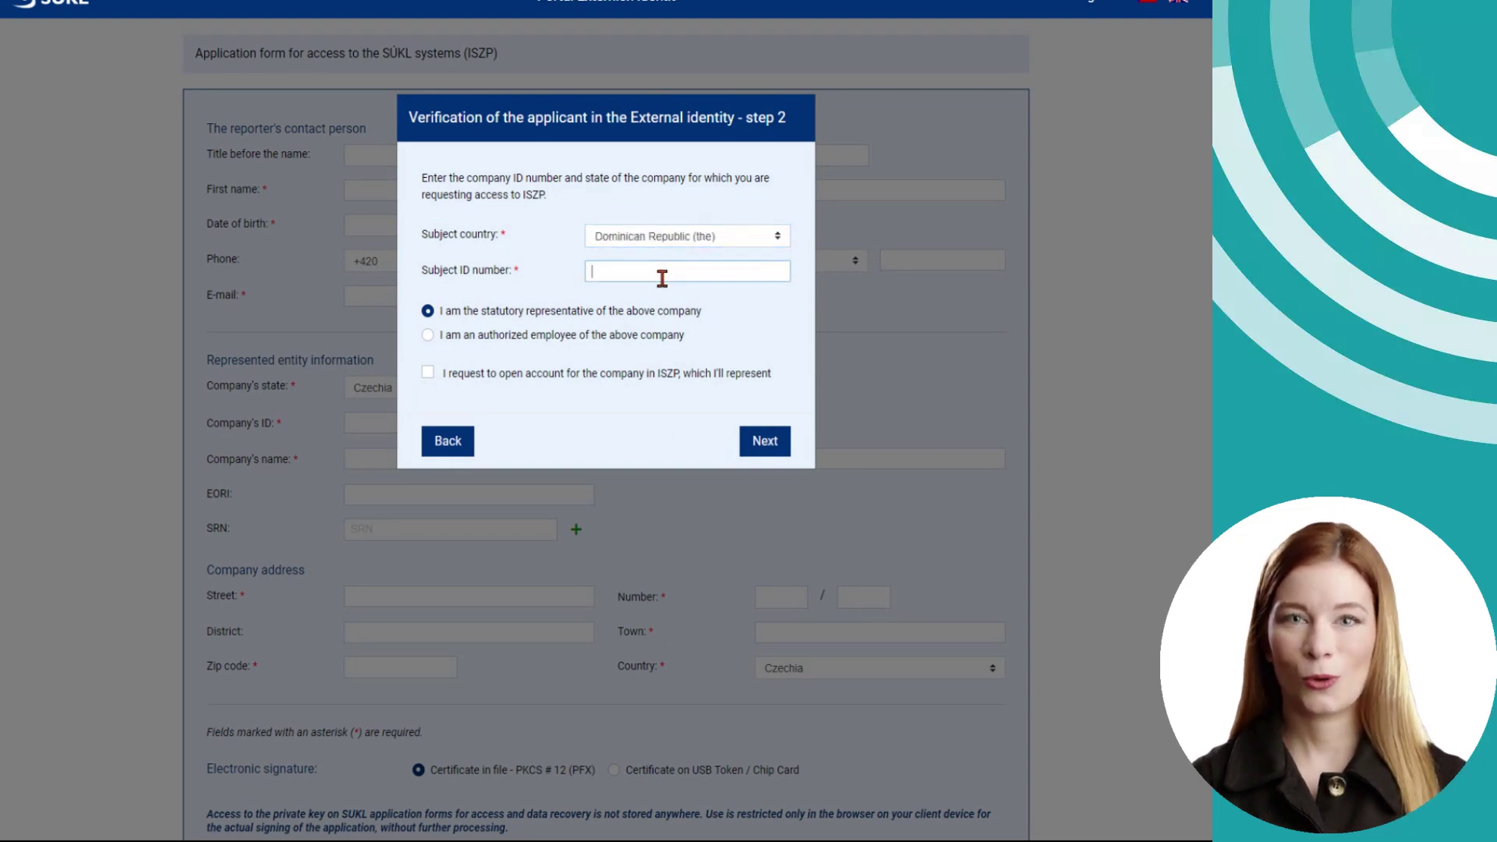
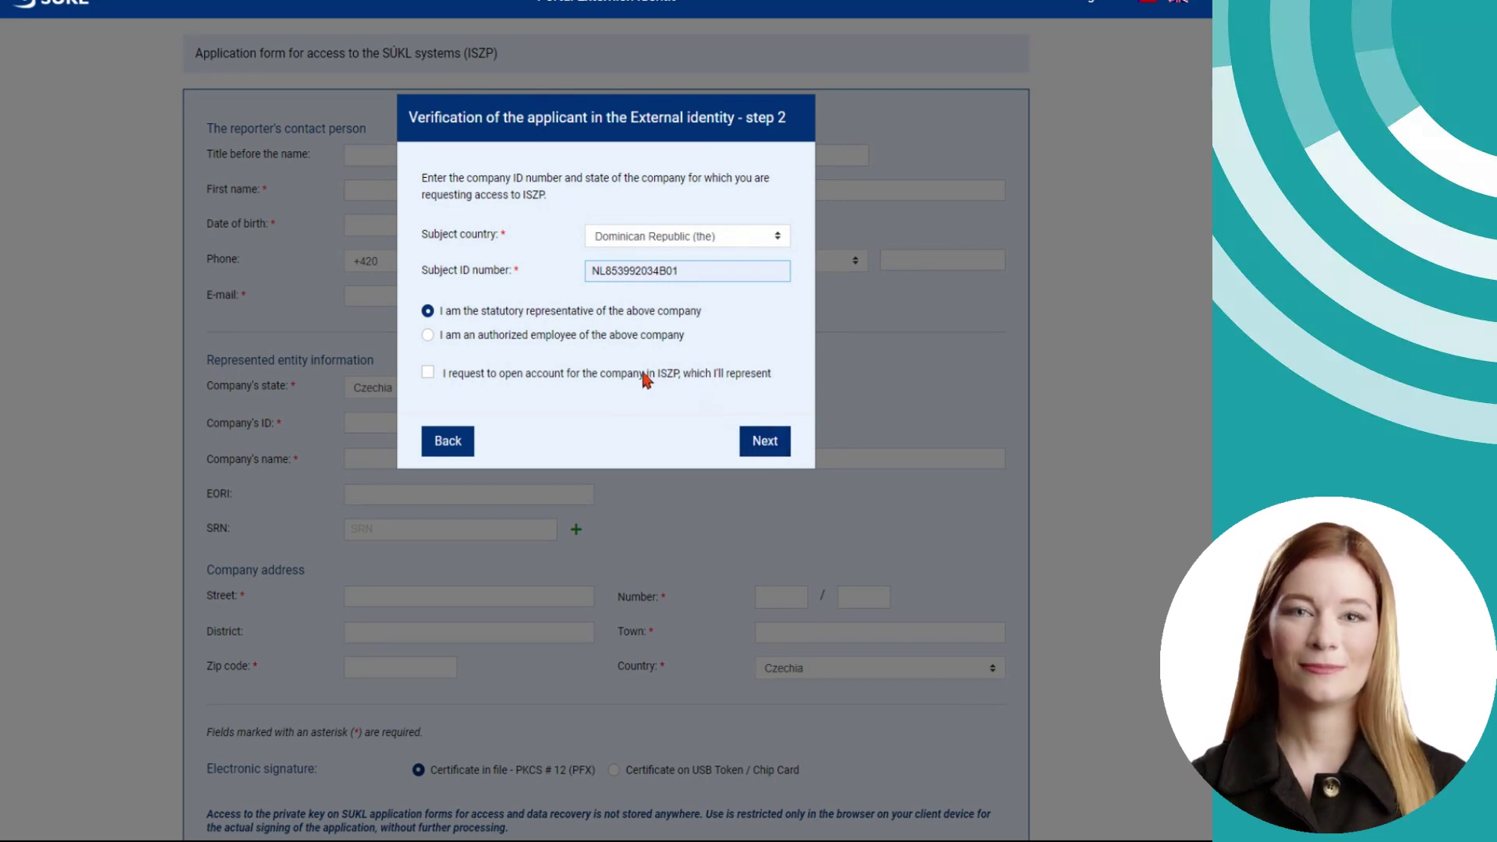
- Tick 'I request to open account' to request an ISZP company account
{"action": "left_click", "coordinate": [427, 373]}
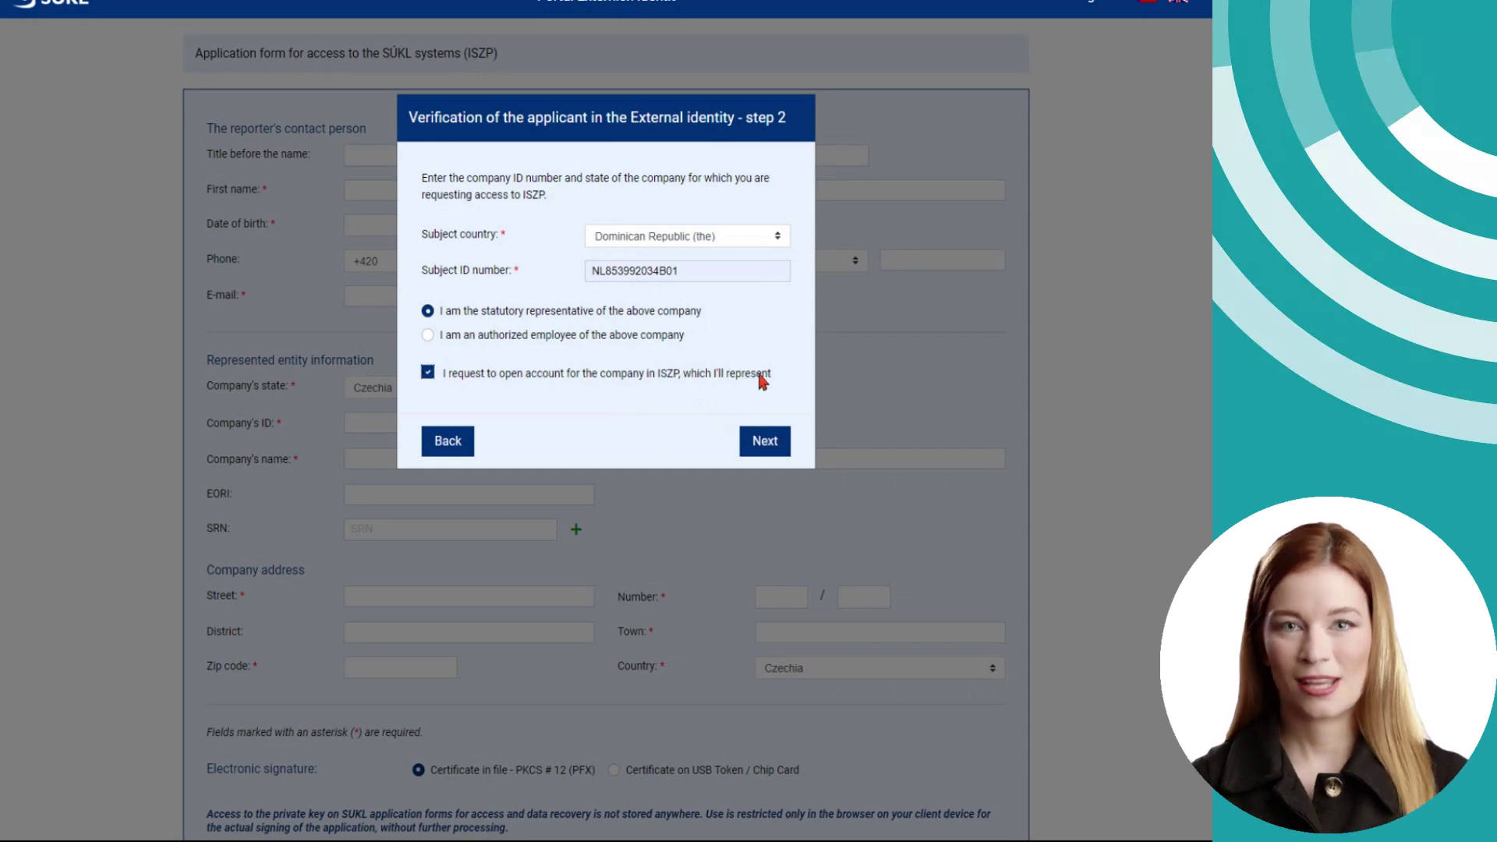
{"action": "left_click_drag", "start_coordinate": [772, 373], "coordinate": [445, 379]}
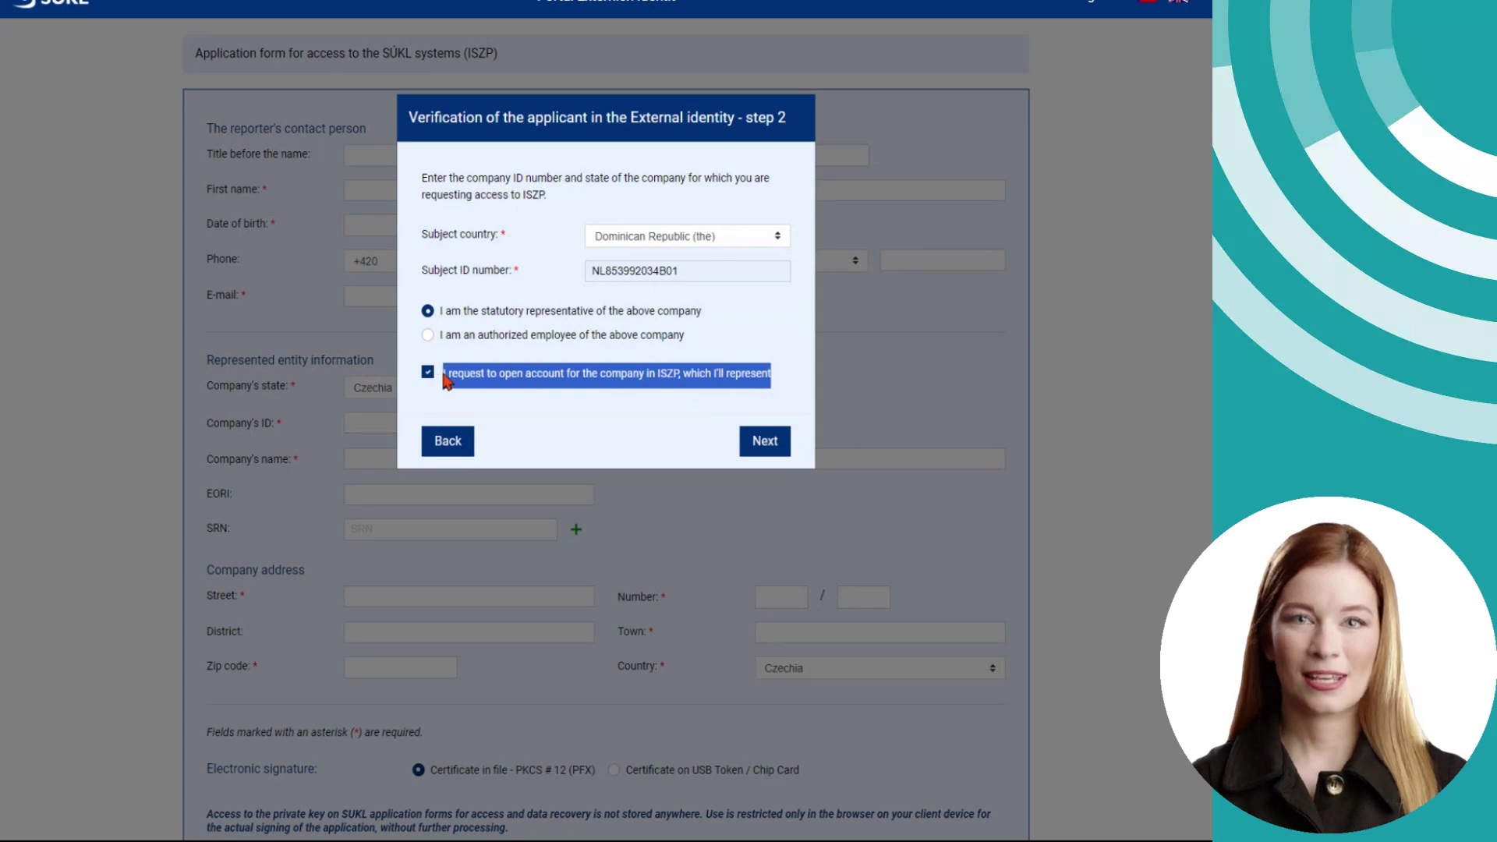
{"action": "left_click", "coordinate": [581, 382]}
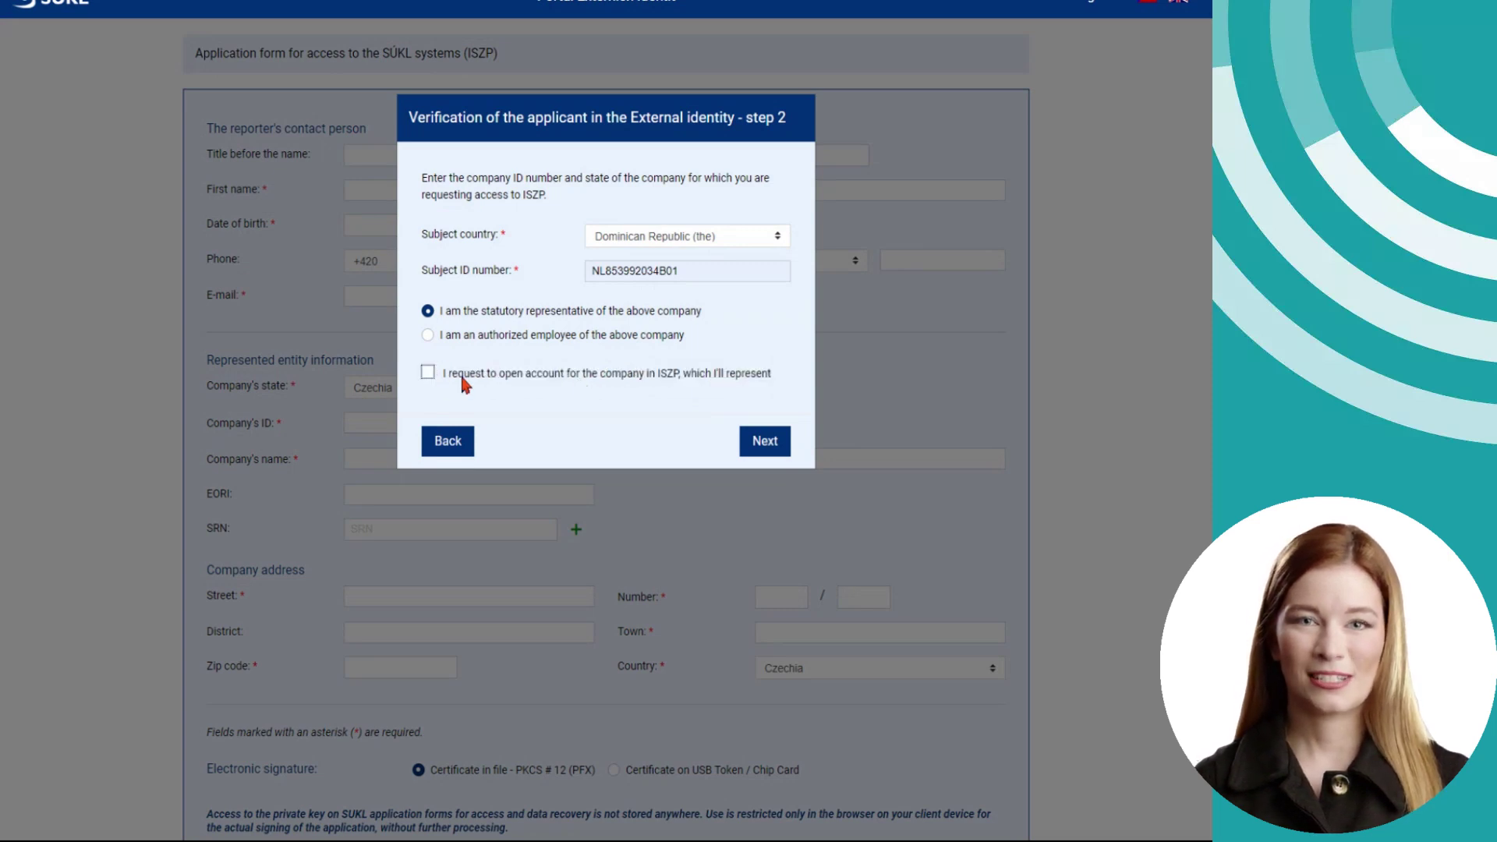
{"action": "left_click", "coordinate": [428, 374]}
{"action": "left_click", "coordinate": [428, 374]}
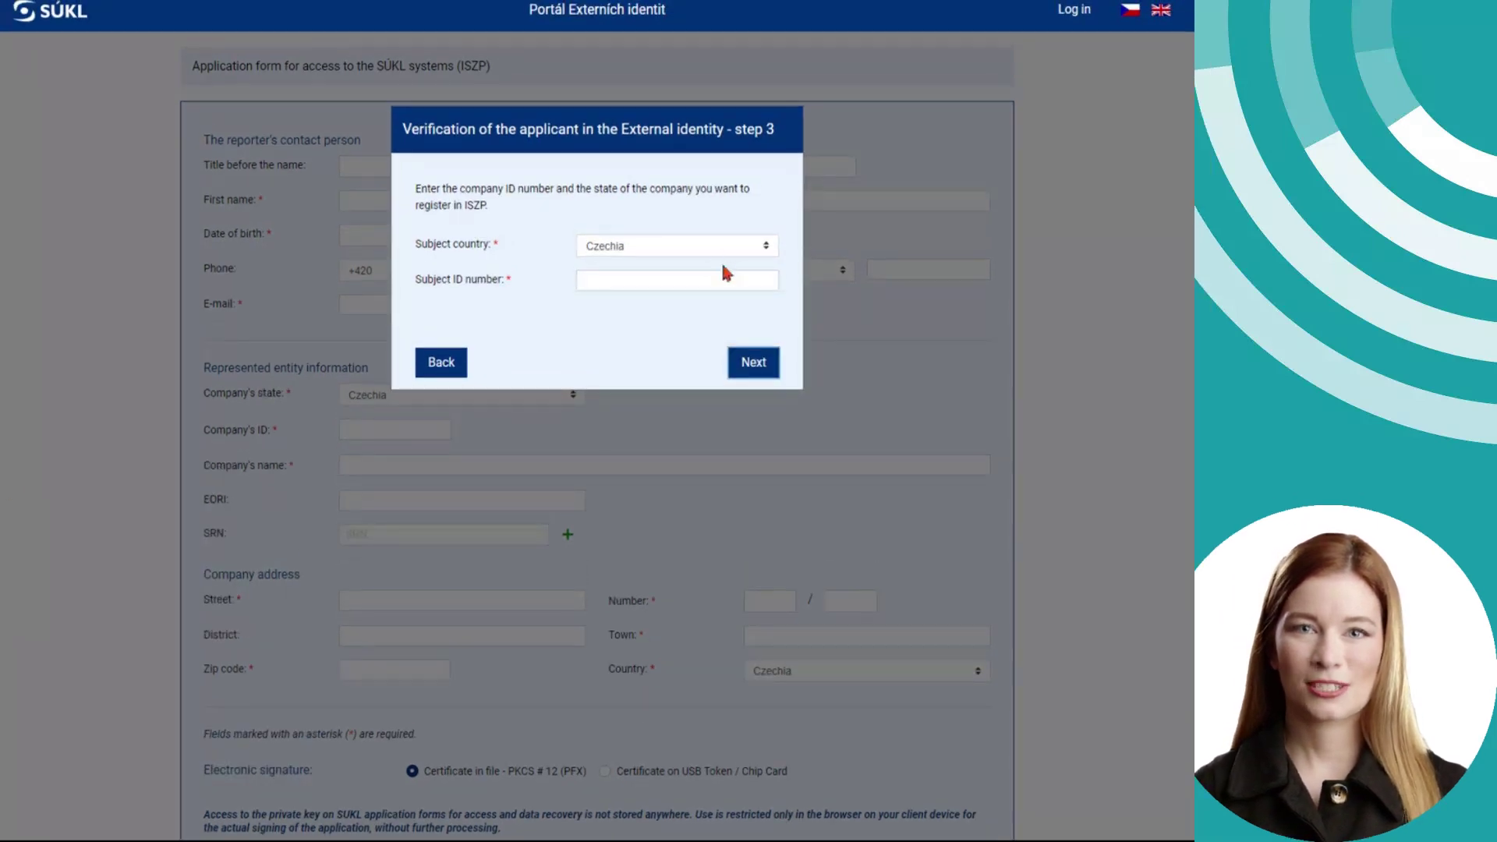
{"action": "left_click", "coordinate": [714, 245]}
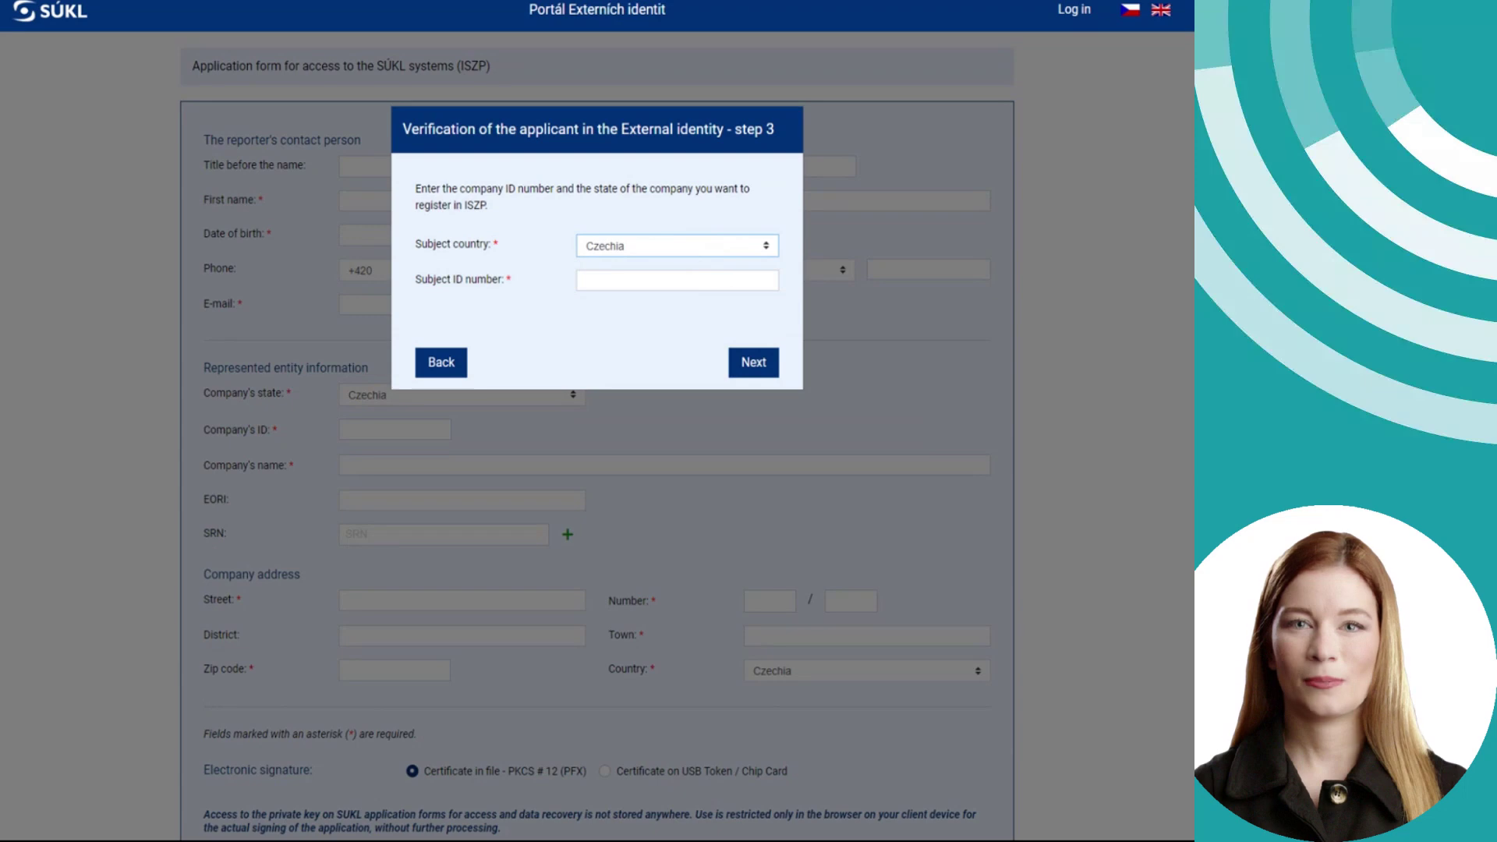
{"action": "type", "text": "costa"}
{"action": "left_click", "coordinate": [644, 279]}
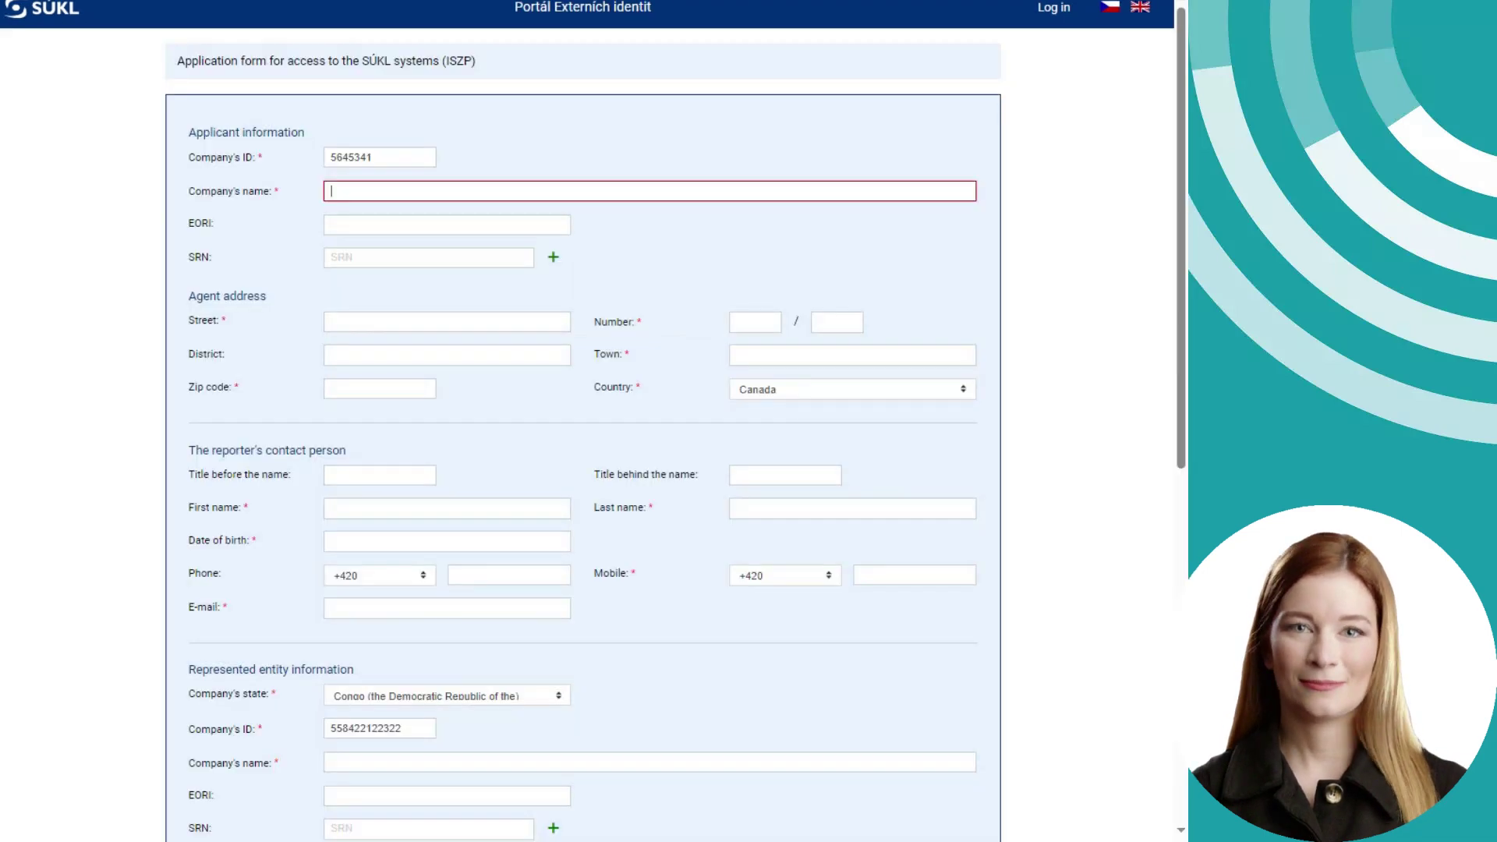
{"action": "left_click", "coordinate": [411, 198]}
{"action": "type", "text": "Health"}
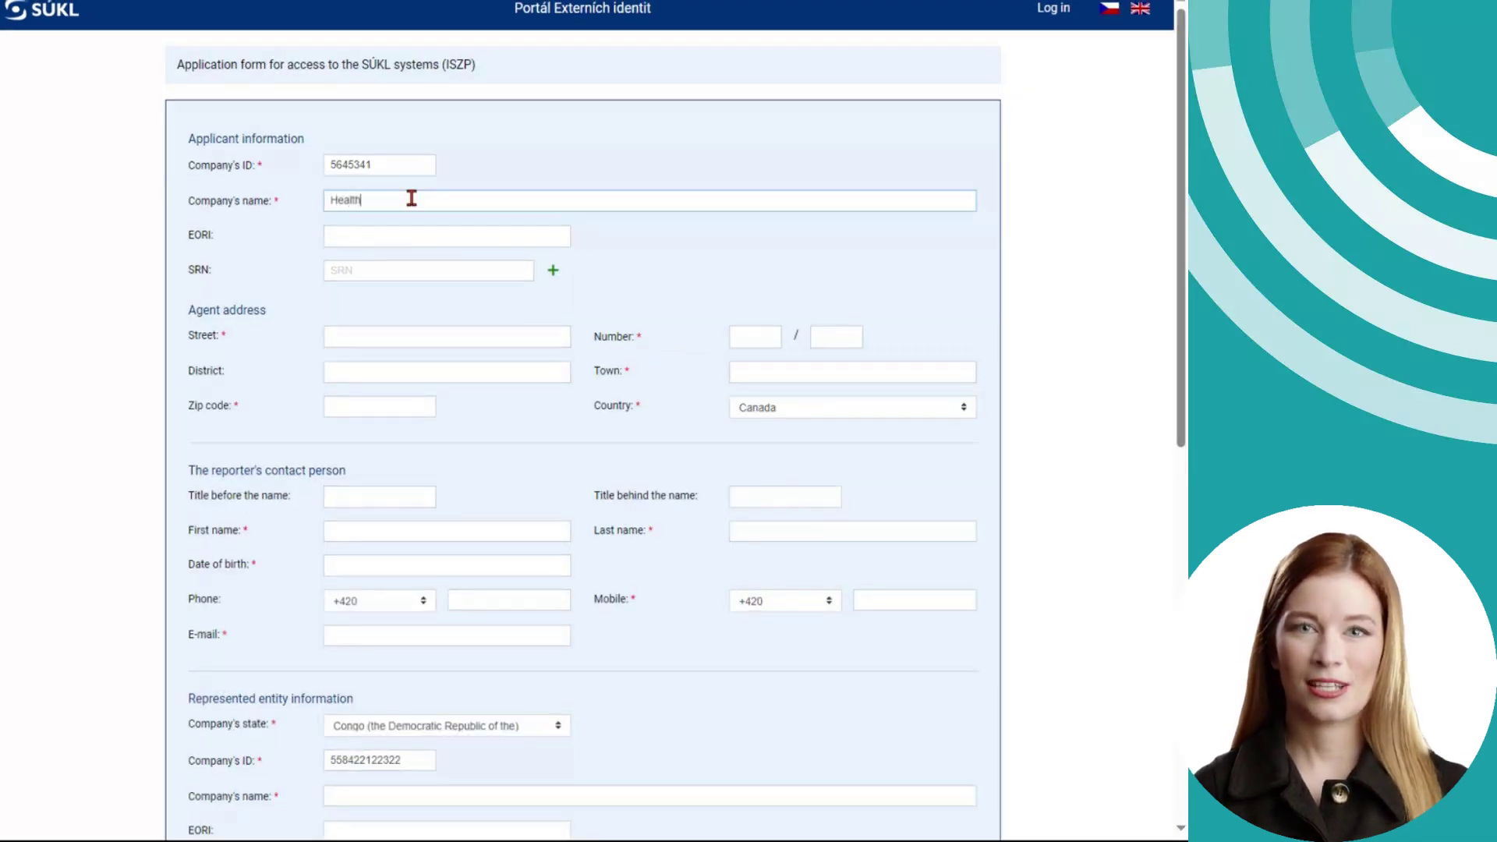
{"action": "type", "text": " Canada"}
{"action": "left_click", "coordinate": [393, 237]}
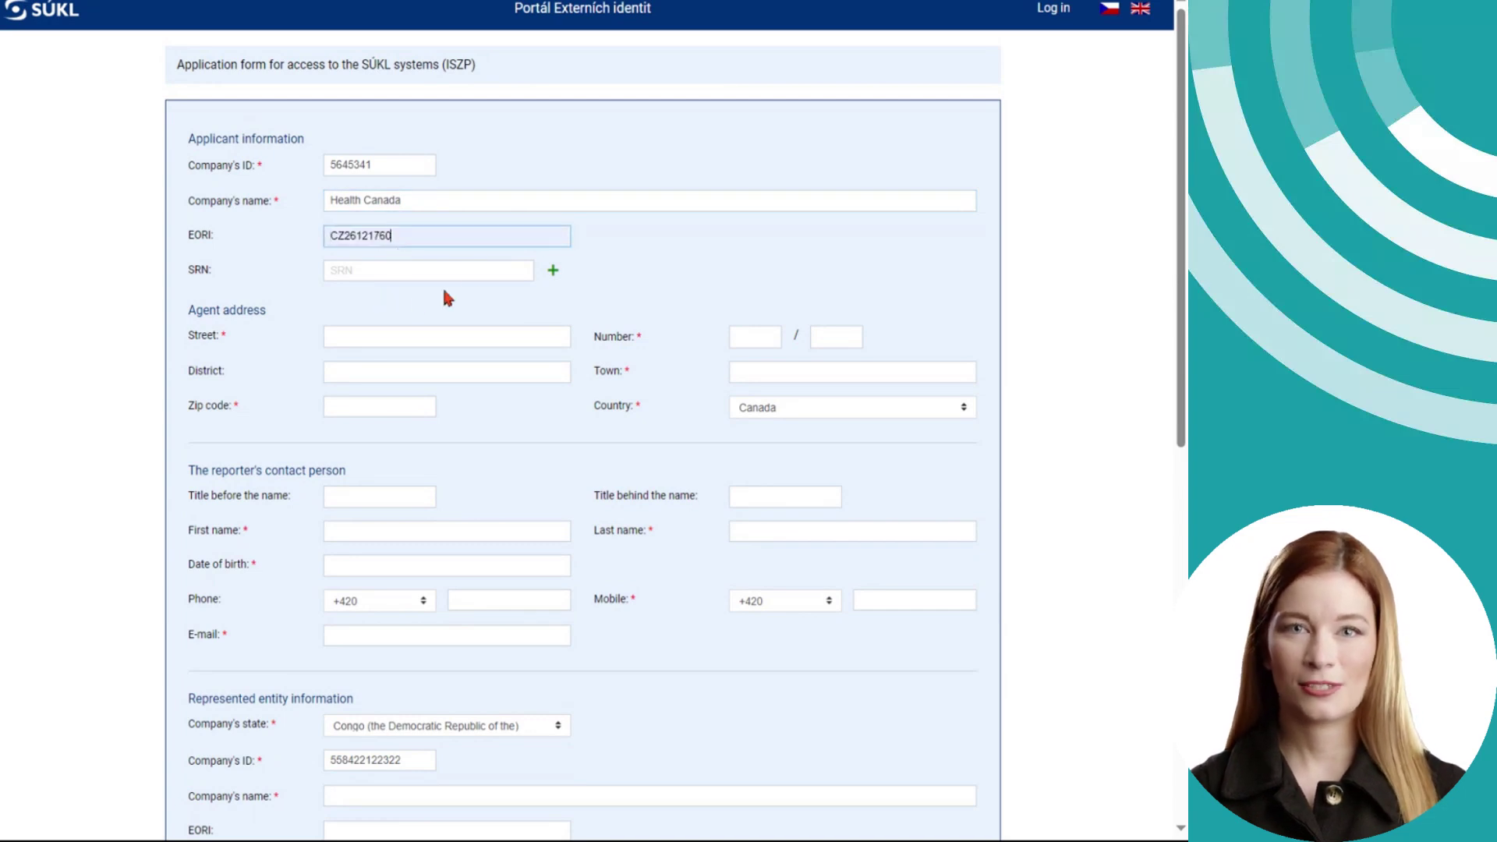
{"action": "left_click", "coordinate": [481, 268]}
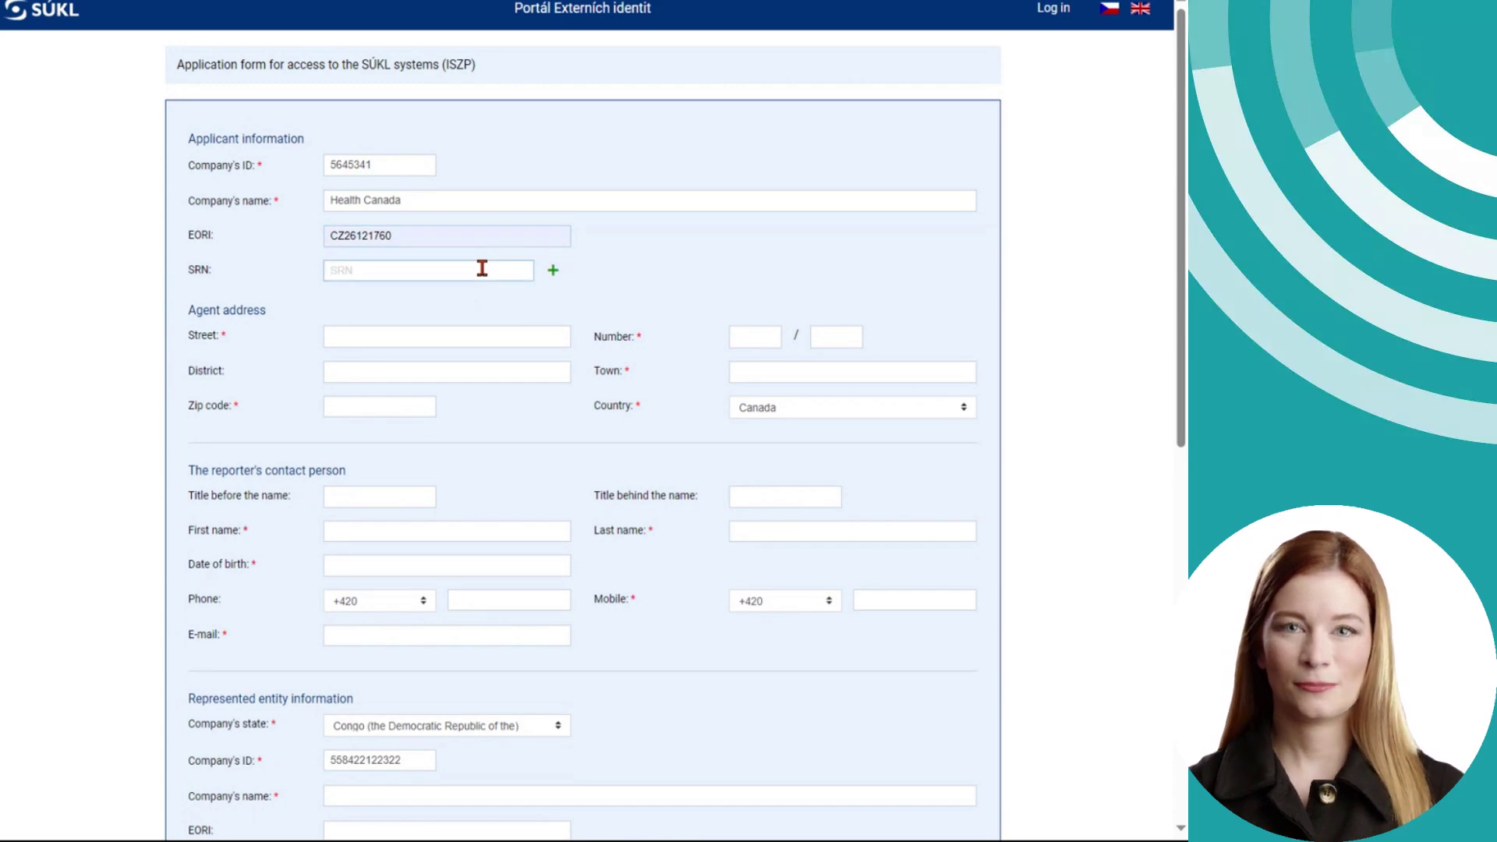
{"action": "left_click", "coordinate": [618, 233]}
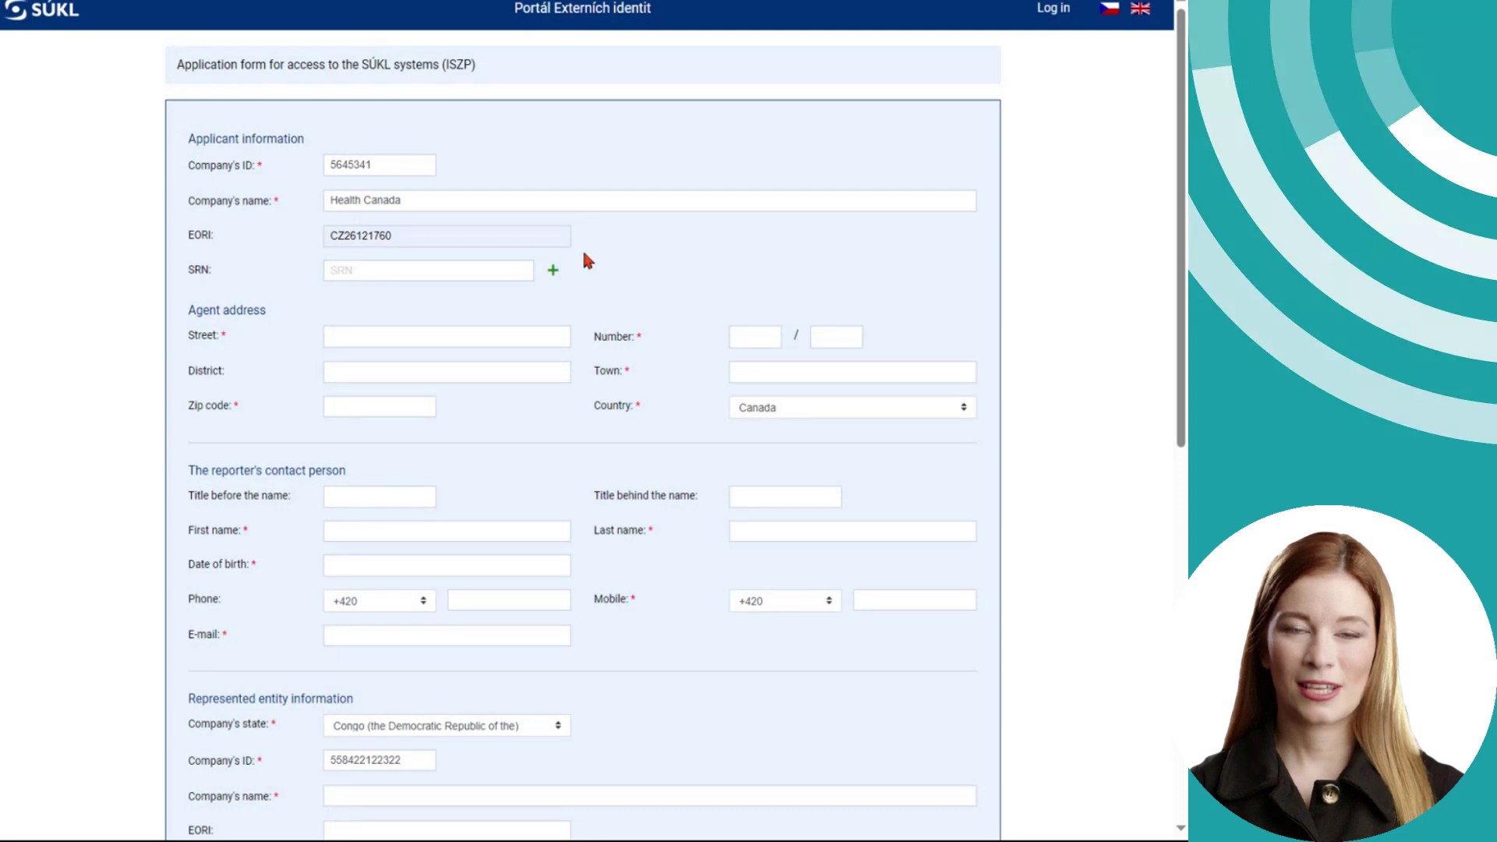
{"action": "left_click", "coordinate": [402, 270]}
{"action": "type", "text": "SRN1519"}
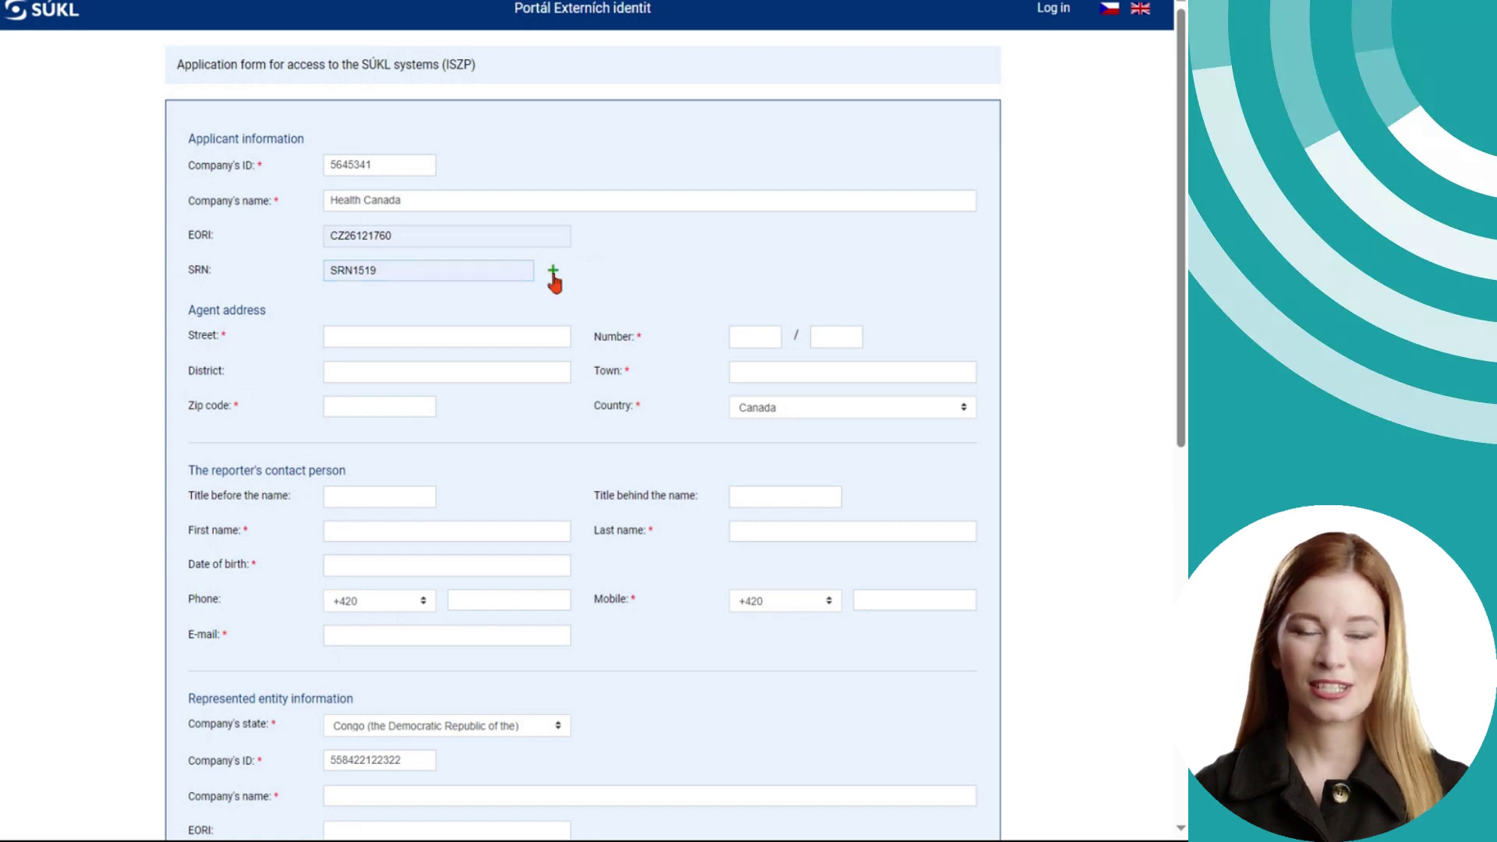
{"action": "left_click", "coordinate": [553, 270]}
{"action": "type", "text": "SRN2485"}
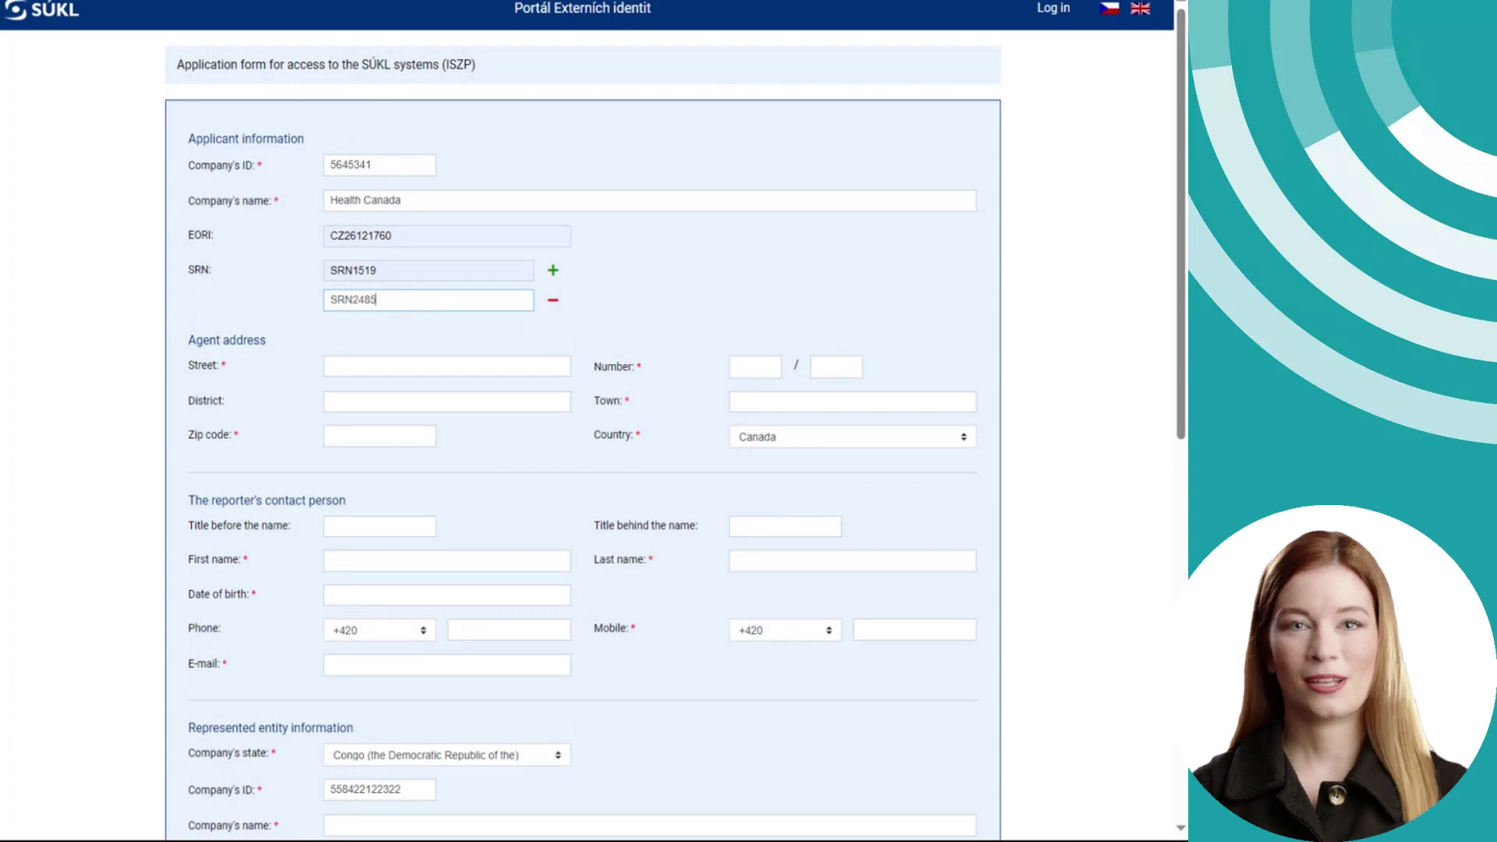
{"action": "left_click", "coordinate": [385, 371]}
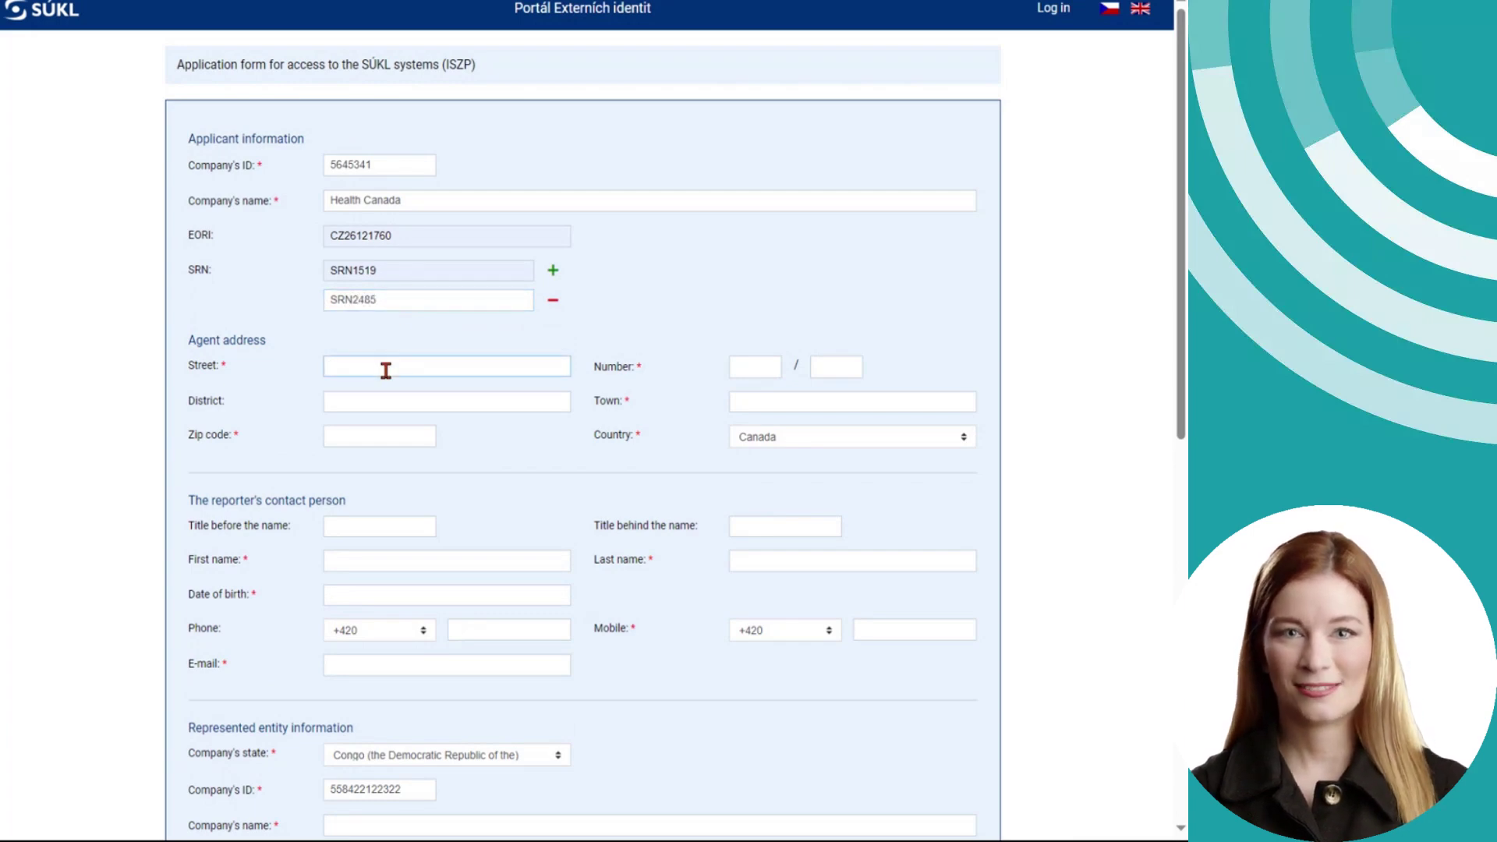
{"action": "key", "text": "Down"}
{"action": "key", "text": "Return"}
{"action": "key", "text": "Down"}
{"action": "key", "text": "Down"}
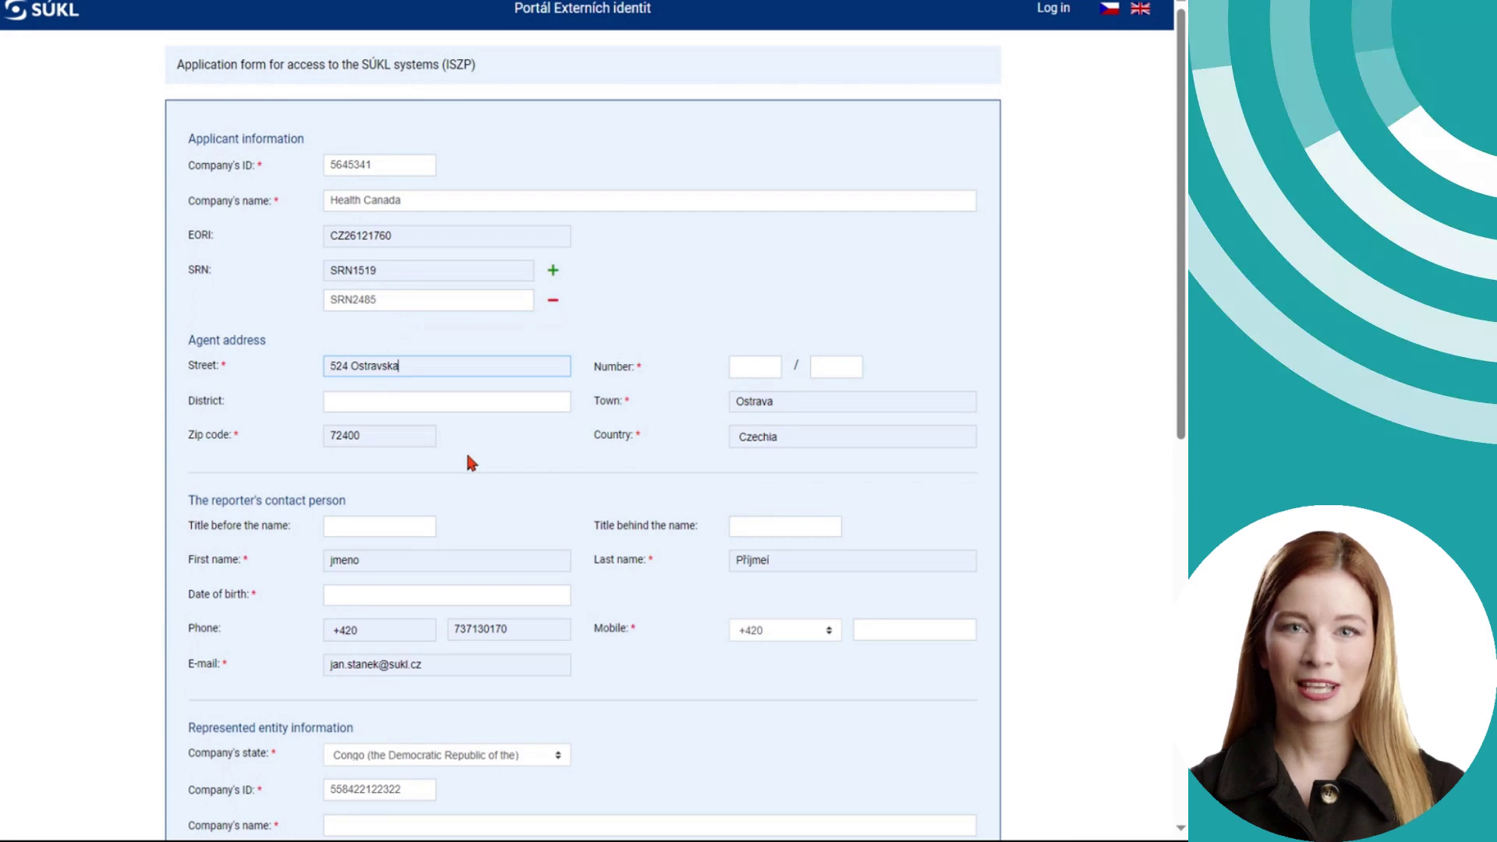
- Name the represented company 'Congos manufactory'
{"action": "scroll", "coordinate": [471, 461], "scroll_direction": "down", "scroll_amount": 1}
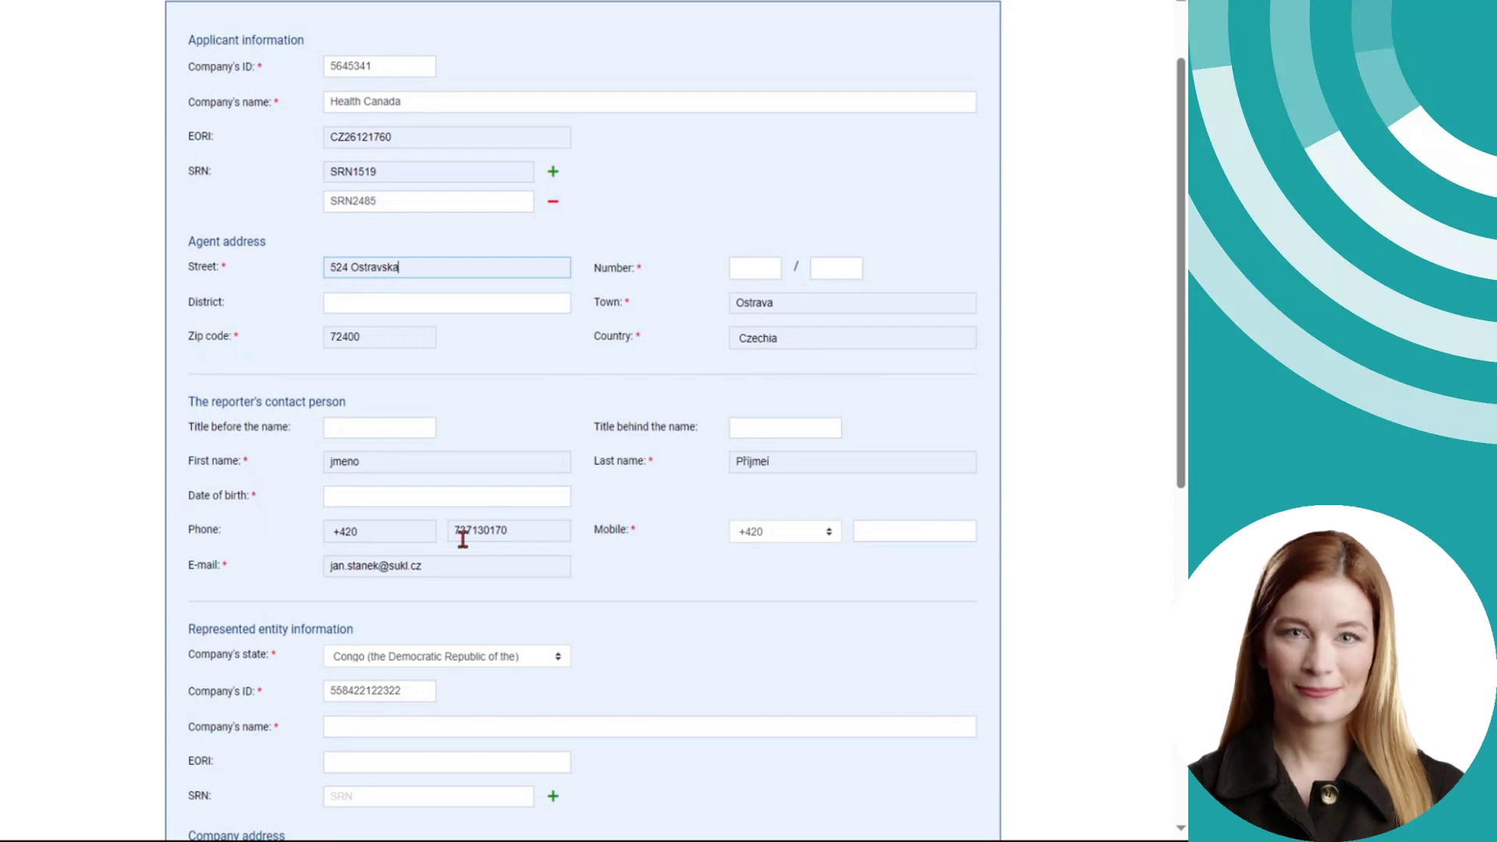
{"action": "scroll", "coordinate": [471, 544], "scroll_direction": "down", "scroll_amount": 2}
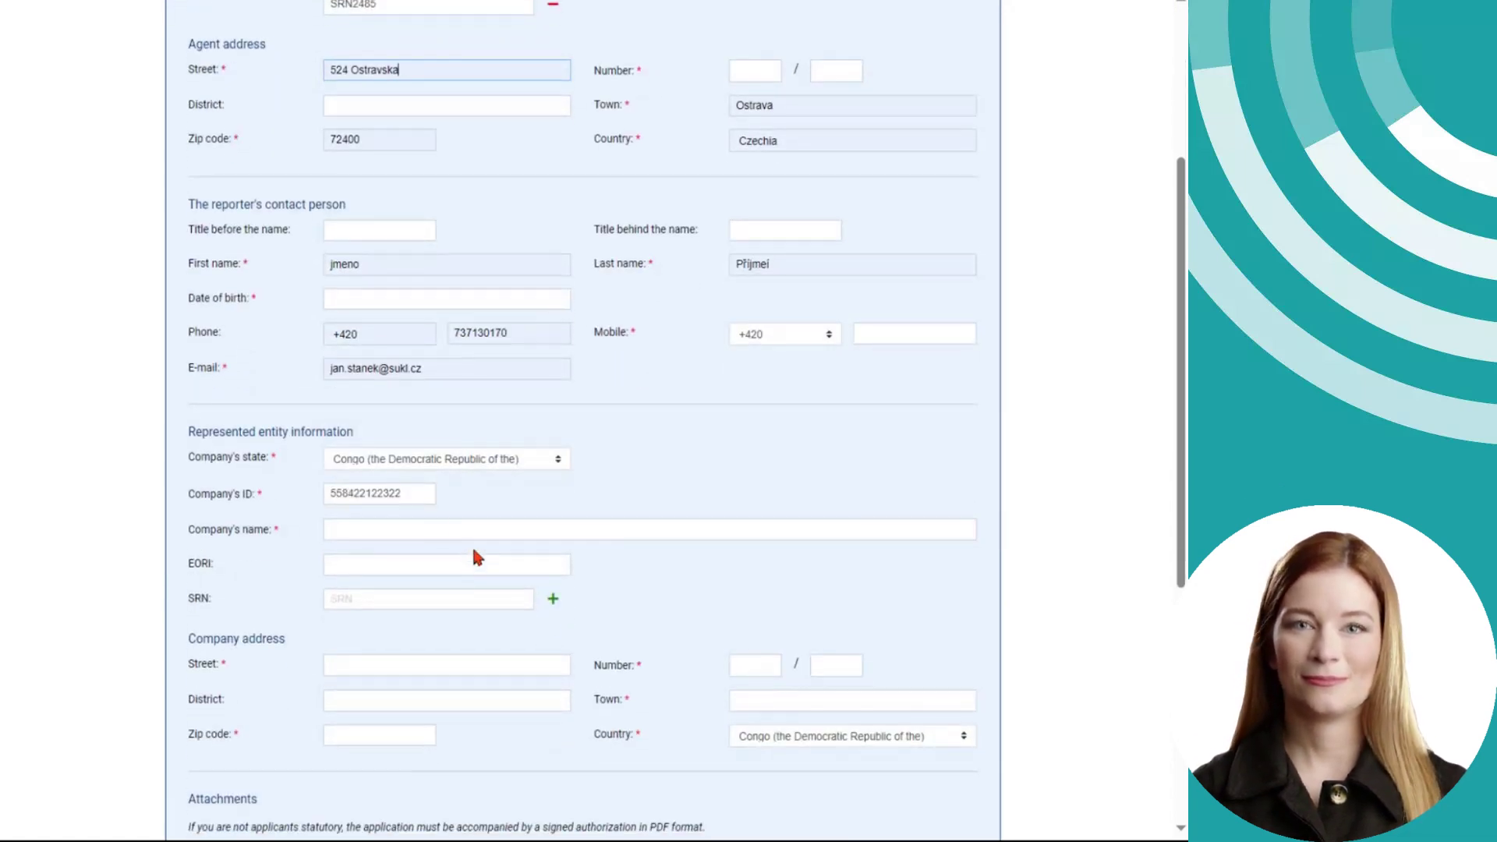
{"action": "left_click", "coordinate": [395, 527]}
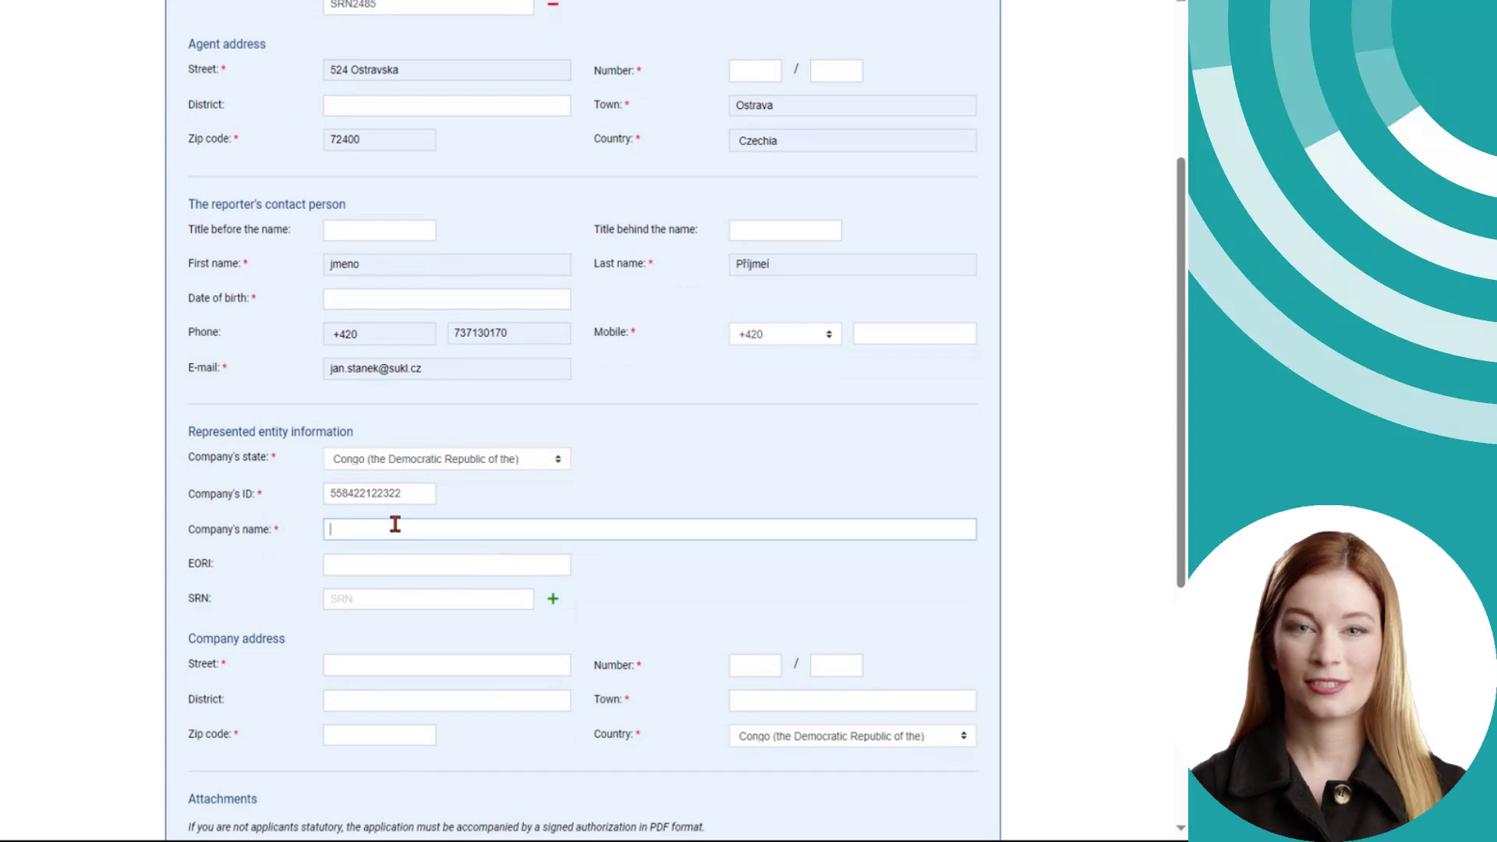
{"action": "type", "text": "Cond"}
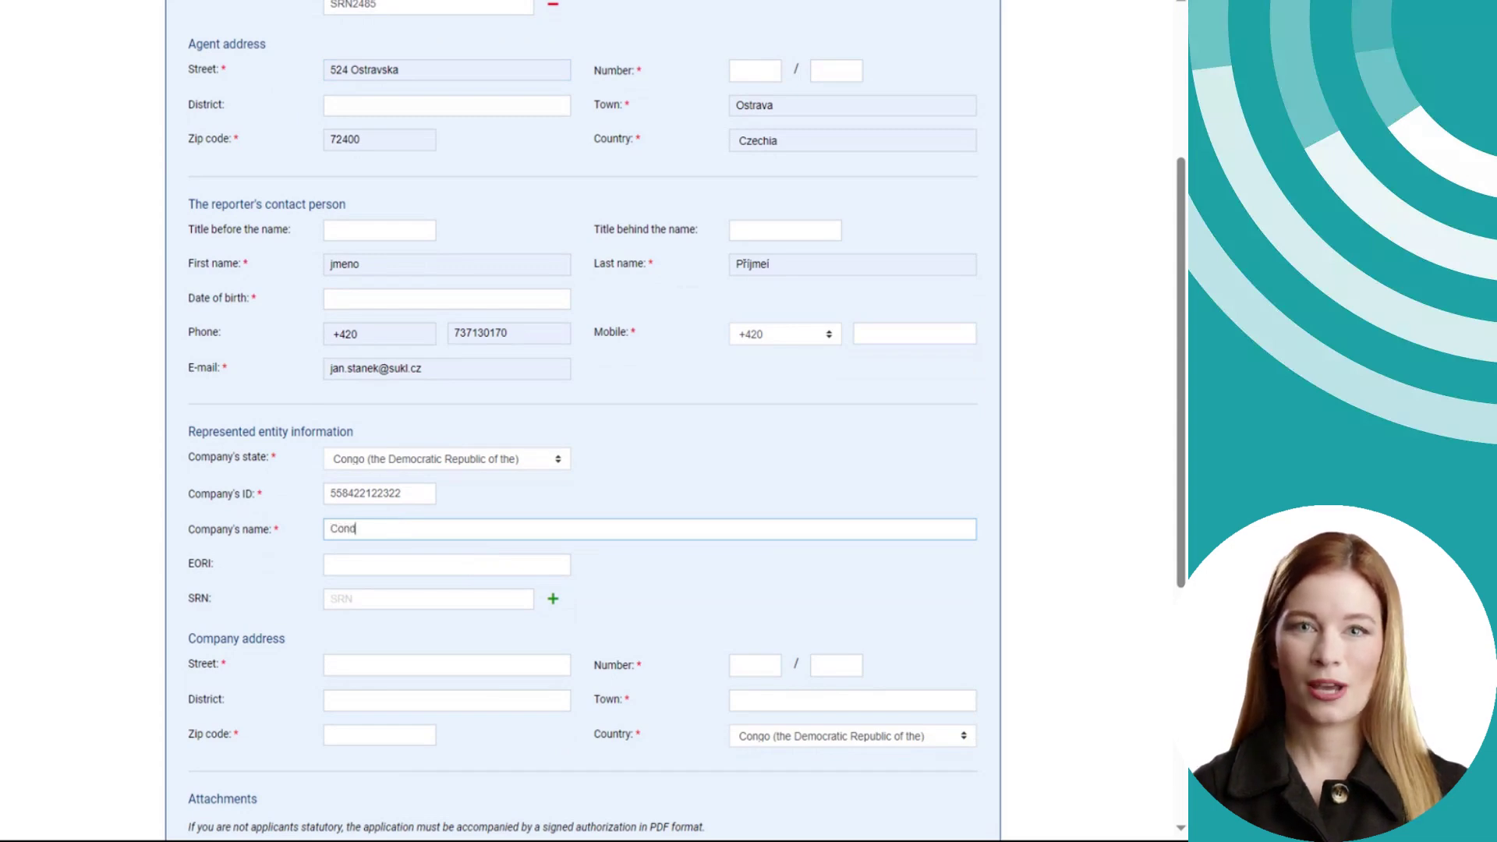
{"action": "key", "text": "BackSpace"}
{"action": "type", "text": "go"}
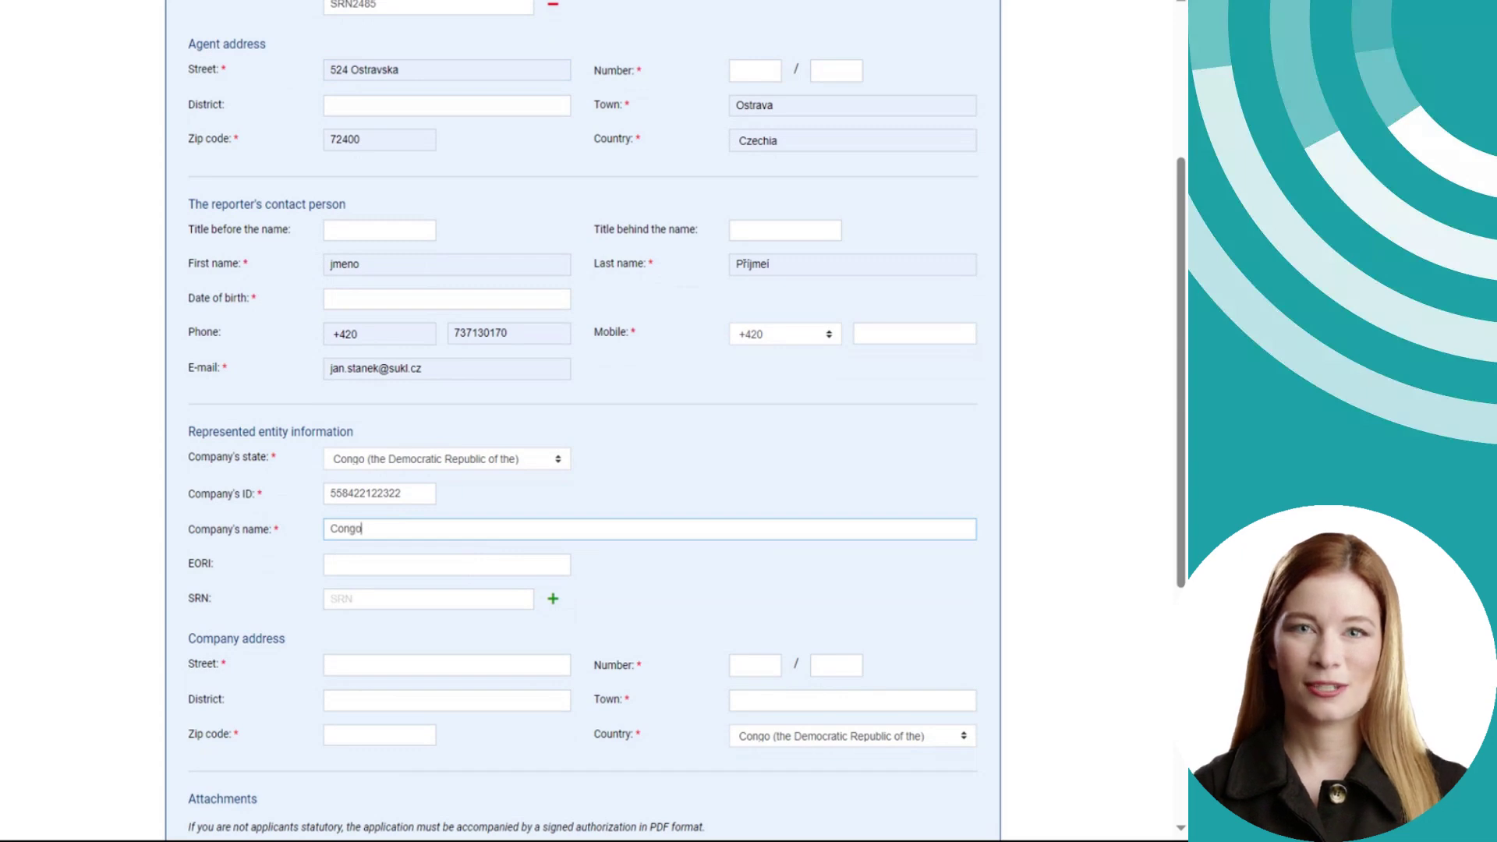
{"action": "type", "text": "s ma"}
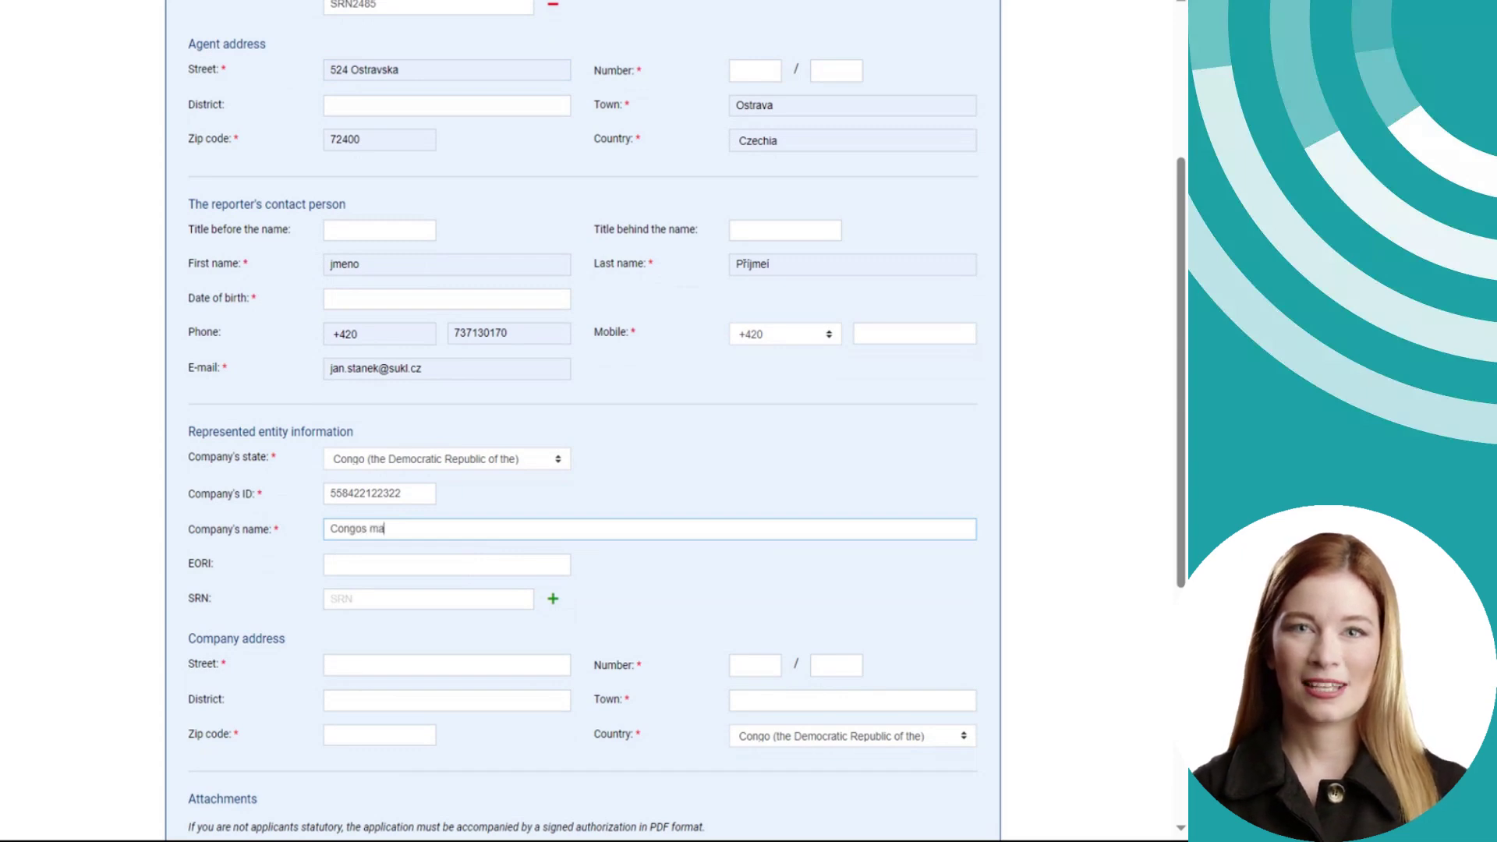
{"action": "type", "text": "nufactory"}
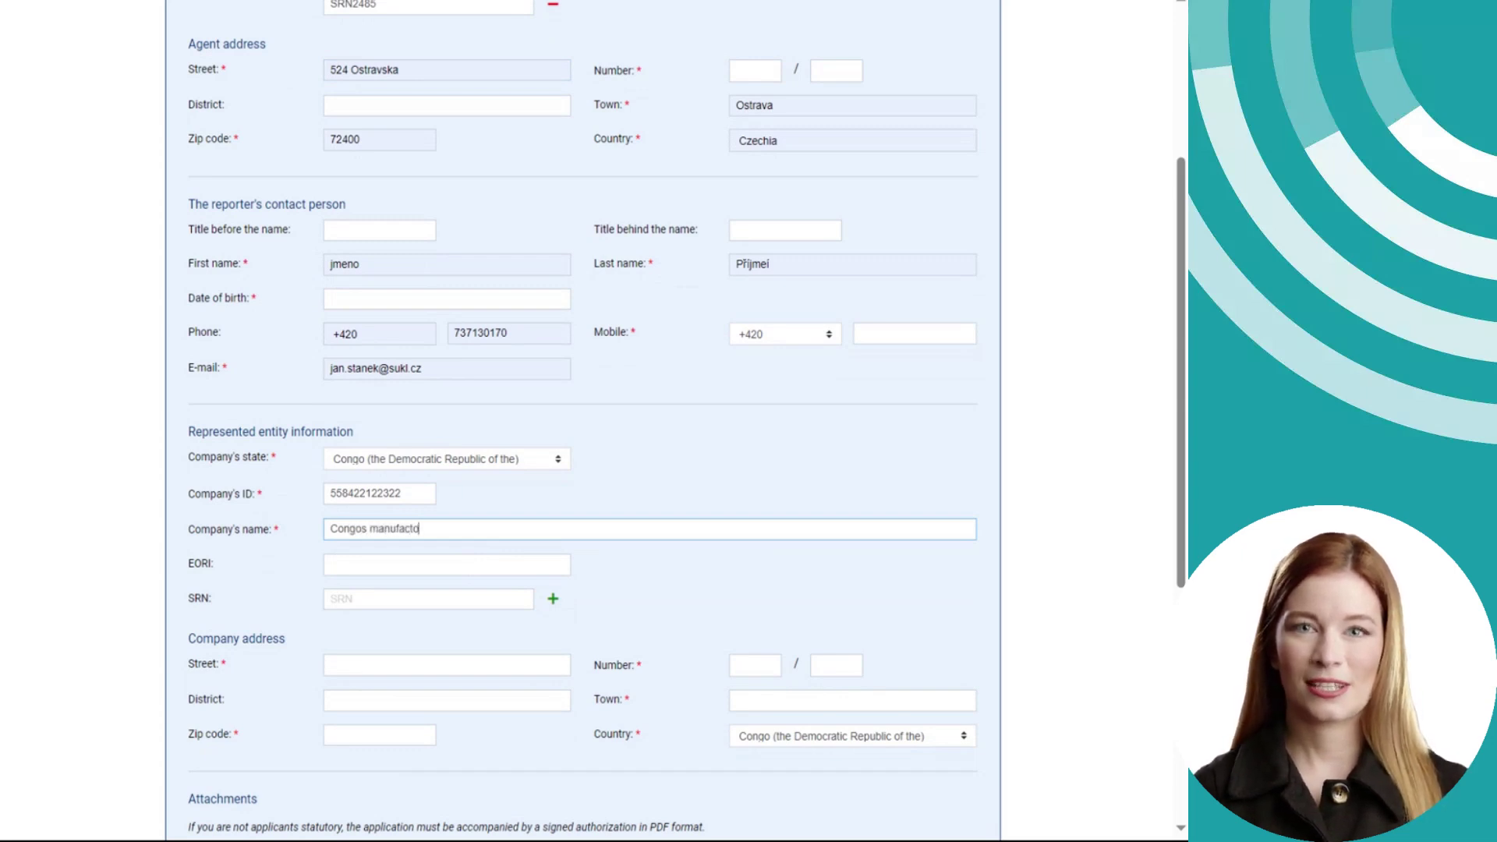
{"action": "left_click", "coordinate": [395, 568]}
{"action": "type", "text": "EORI1519"}
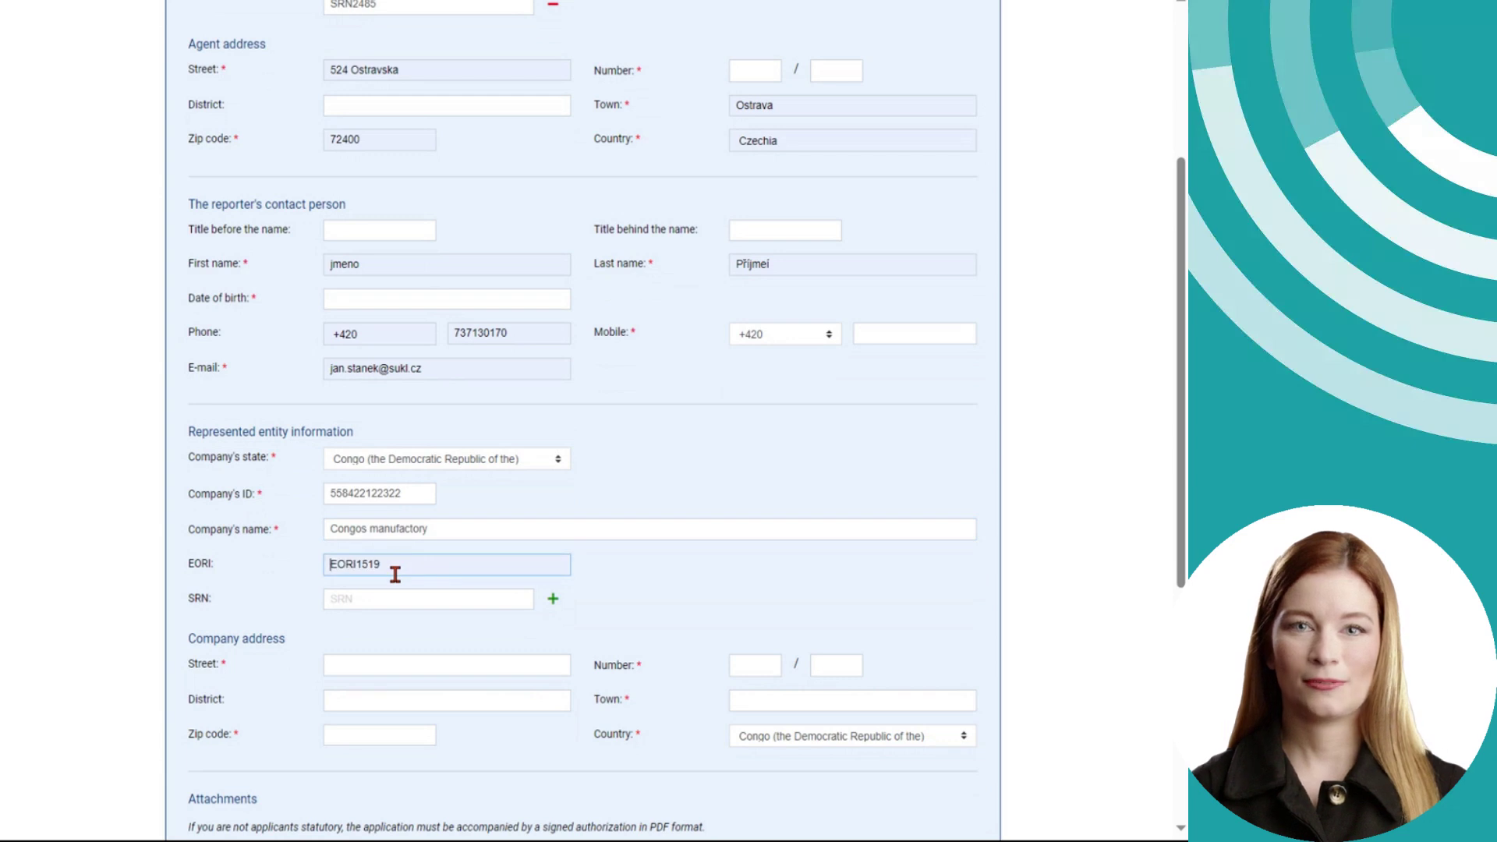
{"action": "left_click", "coordinate": [384, 599]}
{"action": "key", "text": "ctrl+a"}
{"action": "left_click", "coordinate": [553, 598]}
{"action": "left_click", "coordinate": [399, 631]}
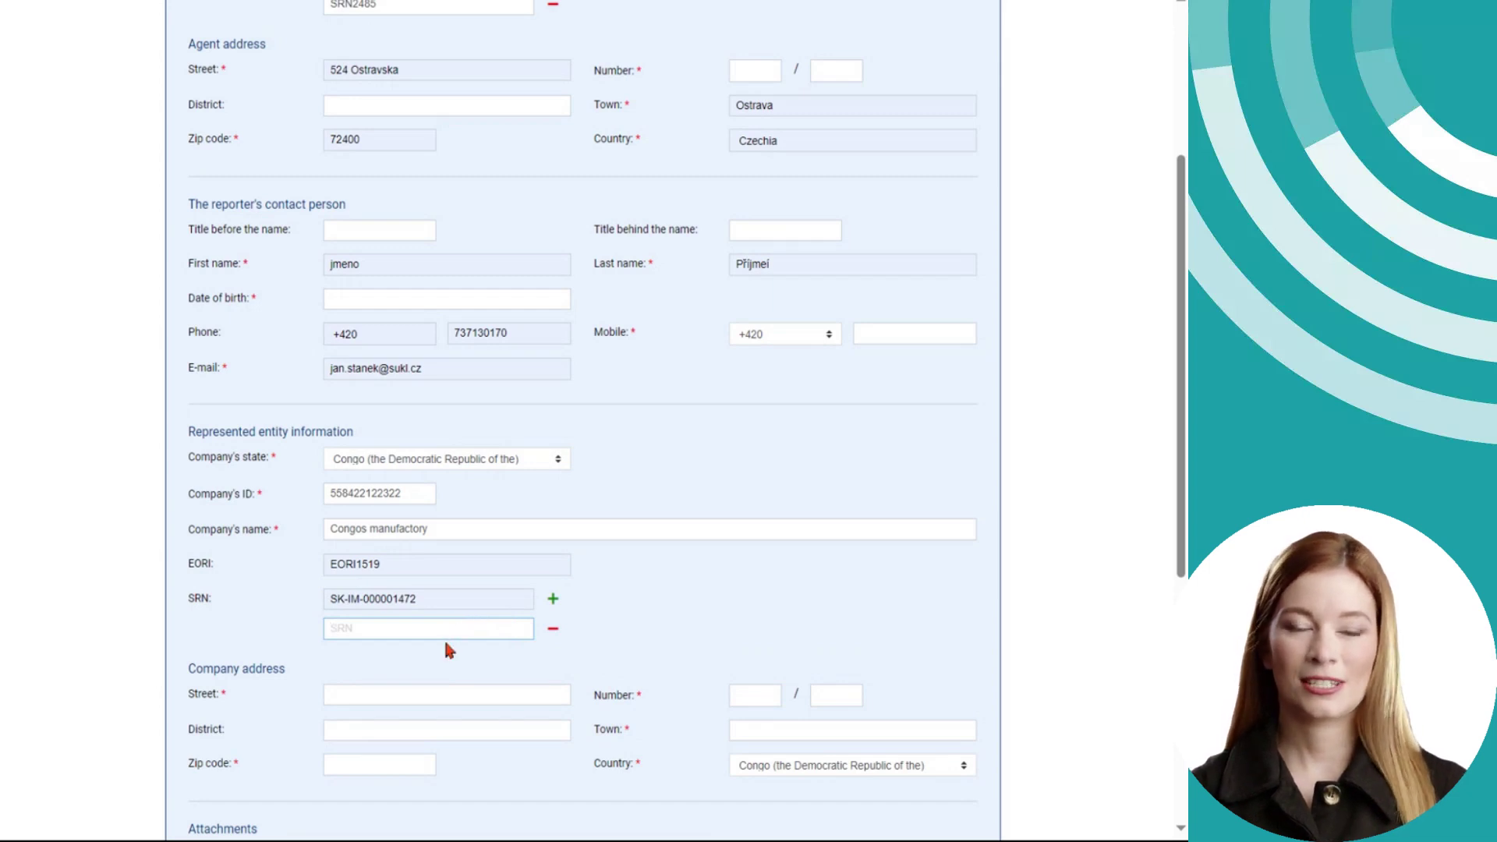
{"action": "type", "text": "SR"}
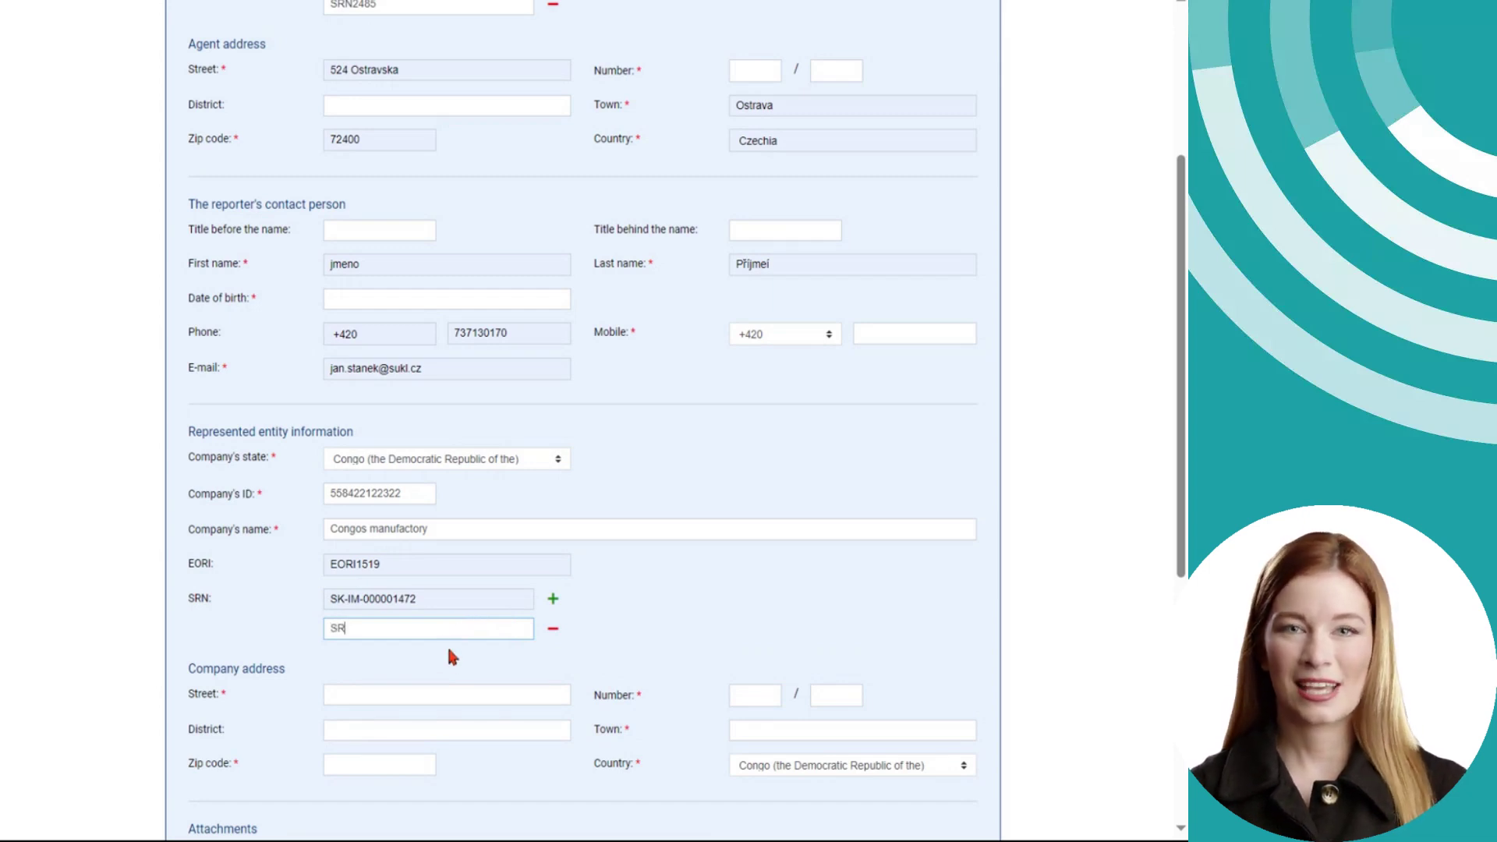
{"action": "type", "text": "N4789966666"}
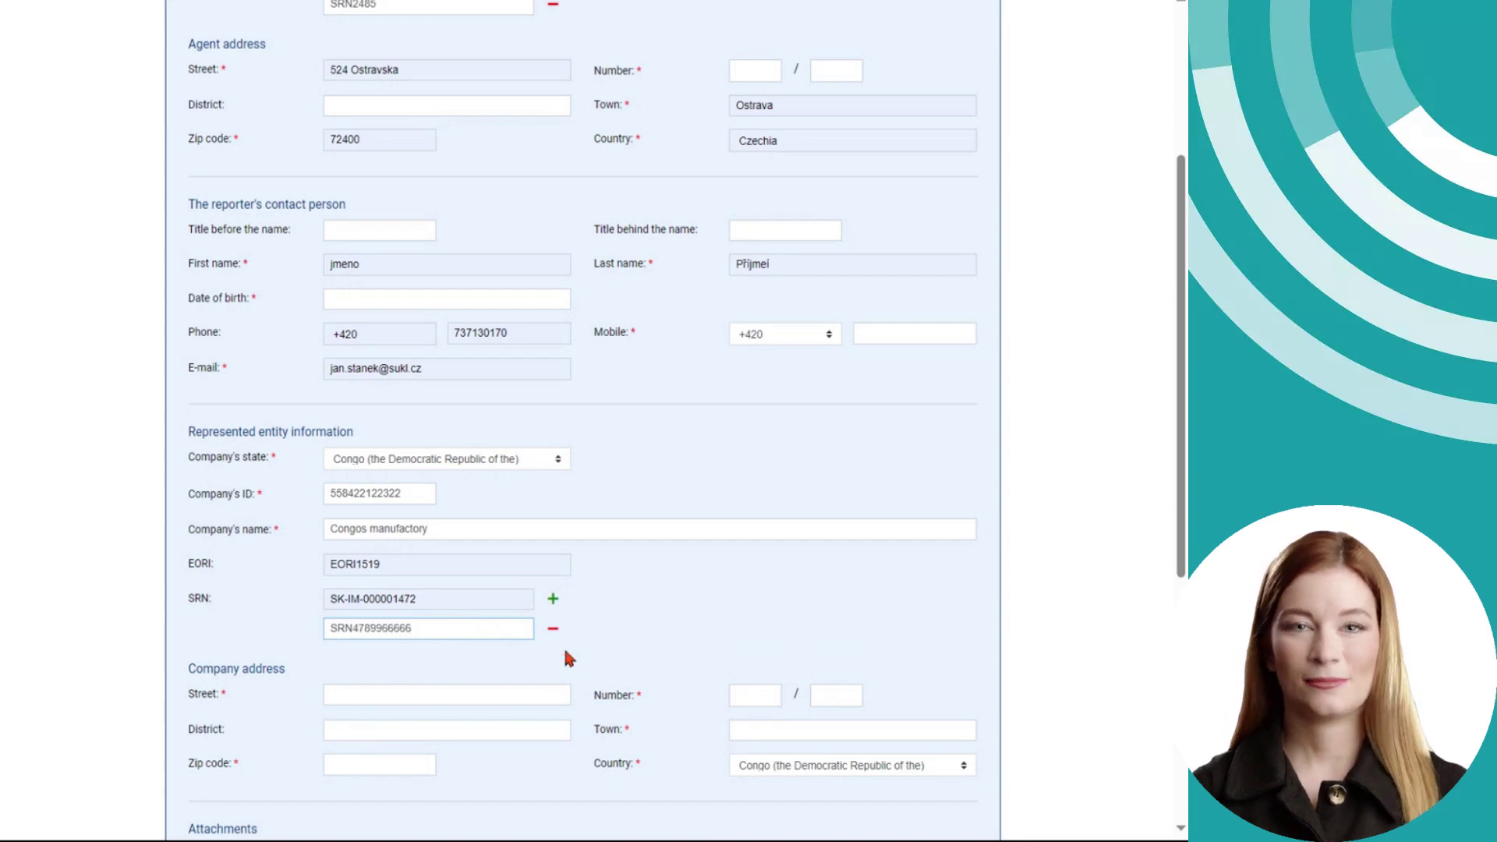
- Autofill the company street as Šrobárova 48, Praha 10, Czechia, and restore zip code 10100
{"action": "scroll", "coordinate": [563, 646], "scroll_direction": "down", "scroll_amount": 2}
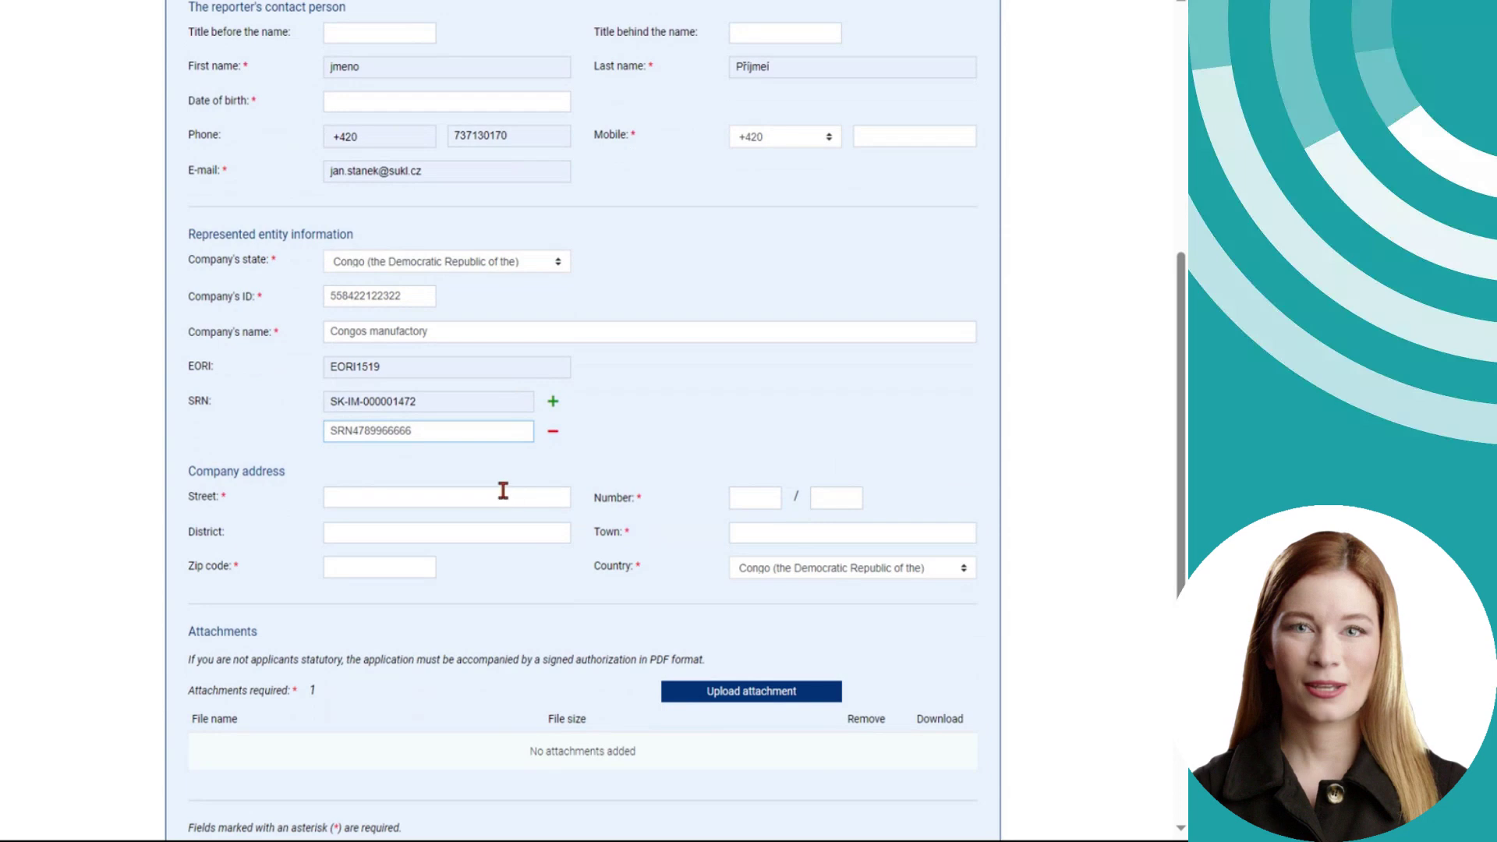
{"action": "left_click", "coordinate": [353, 497]}
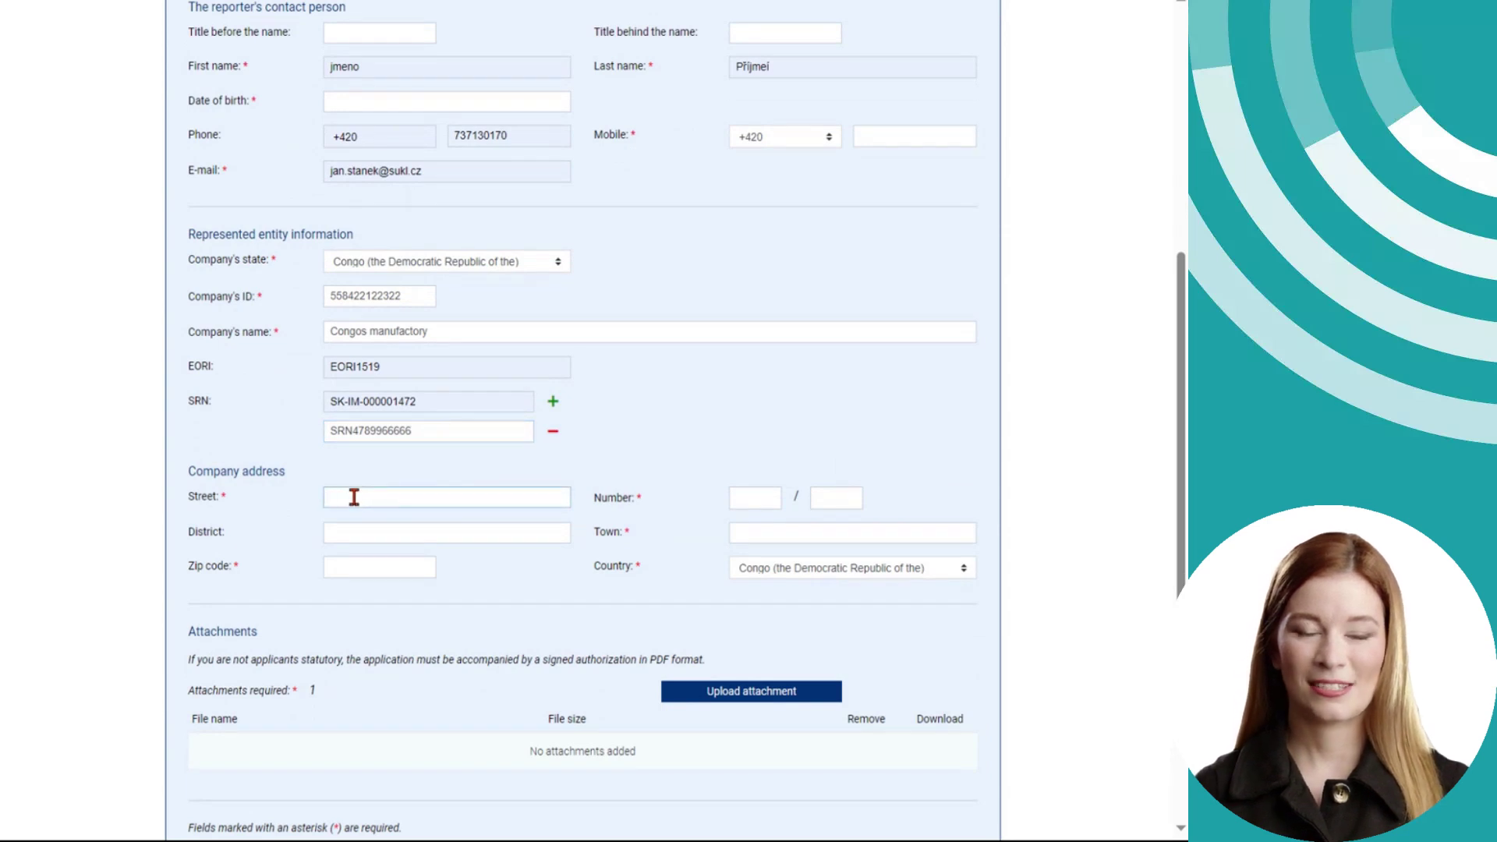
{"action": "key", "text": "Down"}
{"action": "key", "text": "Return"}
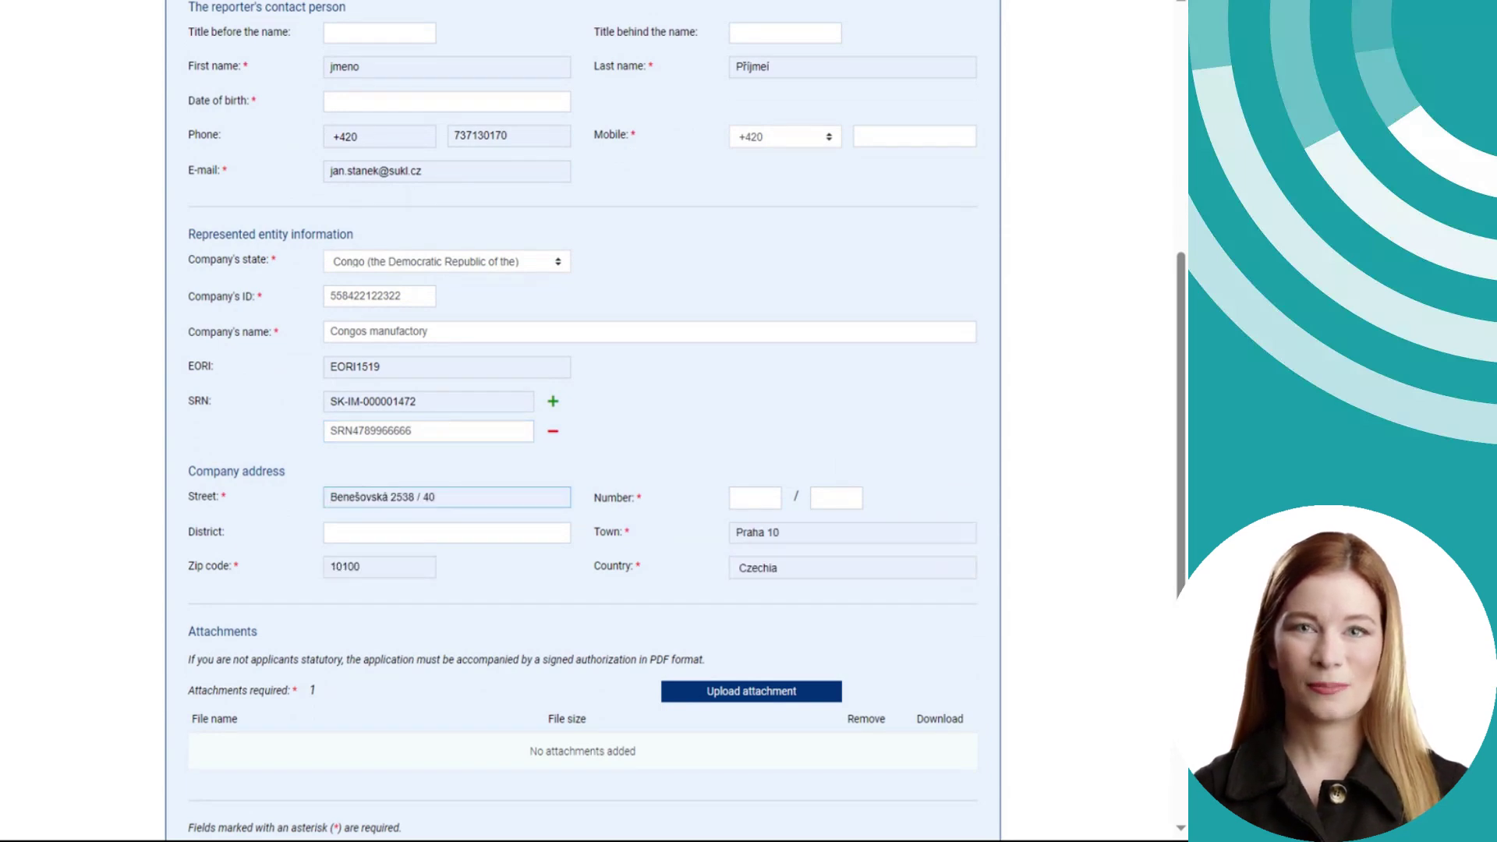
{"action": "key", "text": "Down"}
{"action": "key", "text": "Return"}
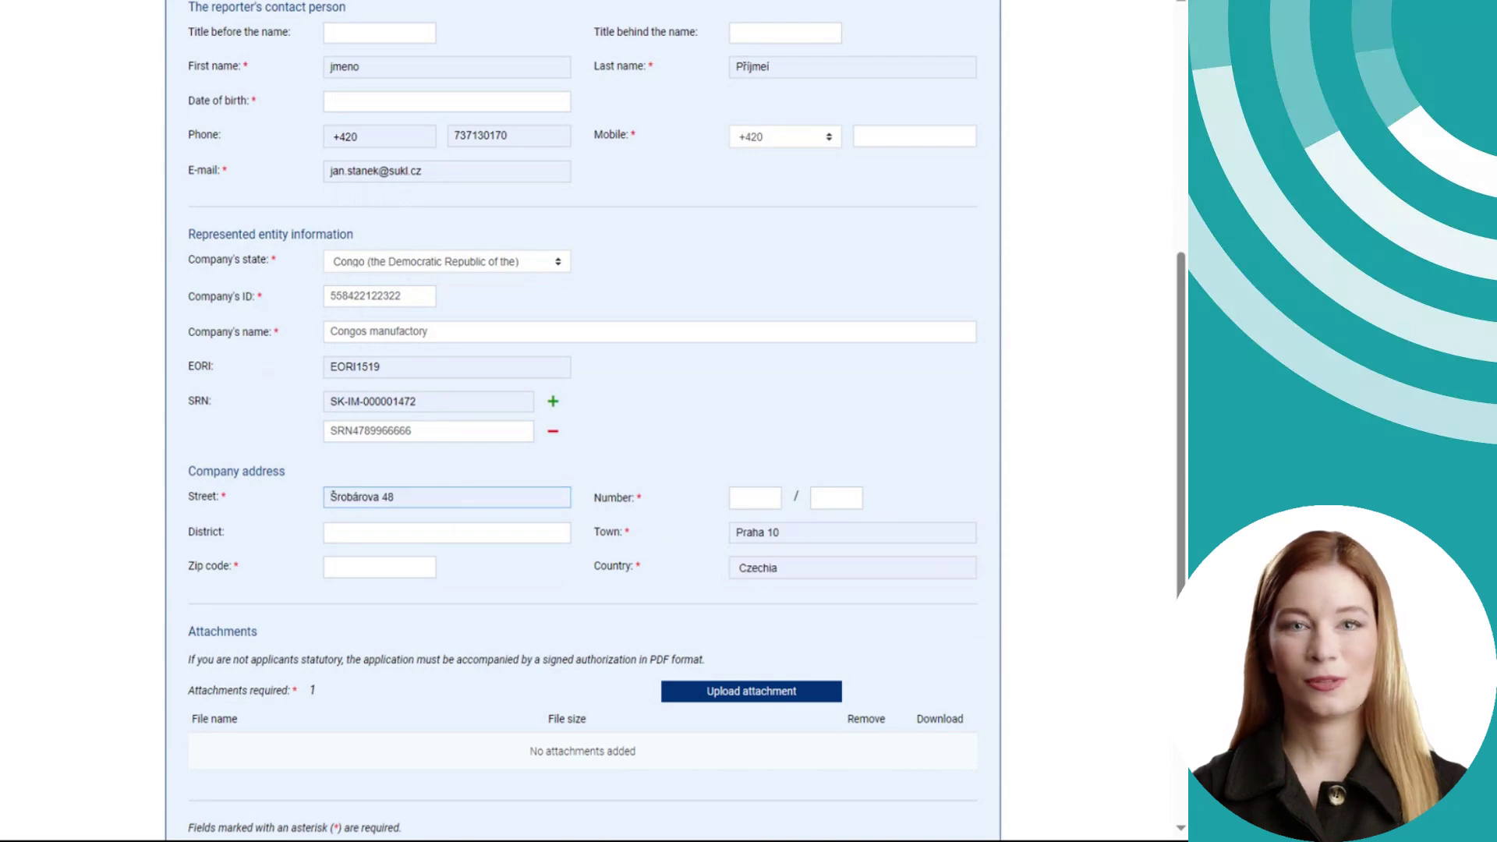
{"action": "left_click", "coordinate": [415, 569]}
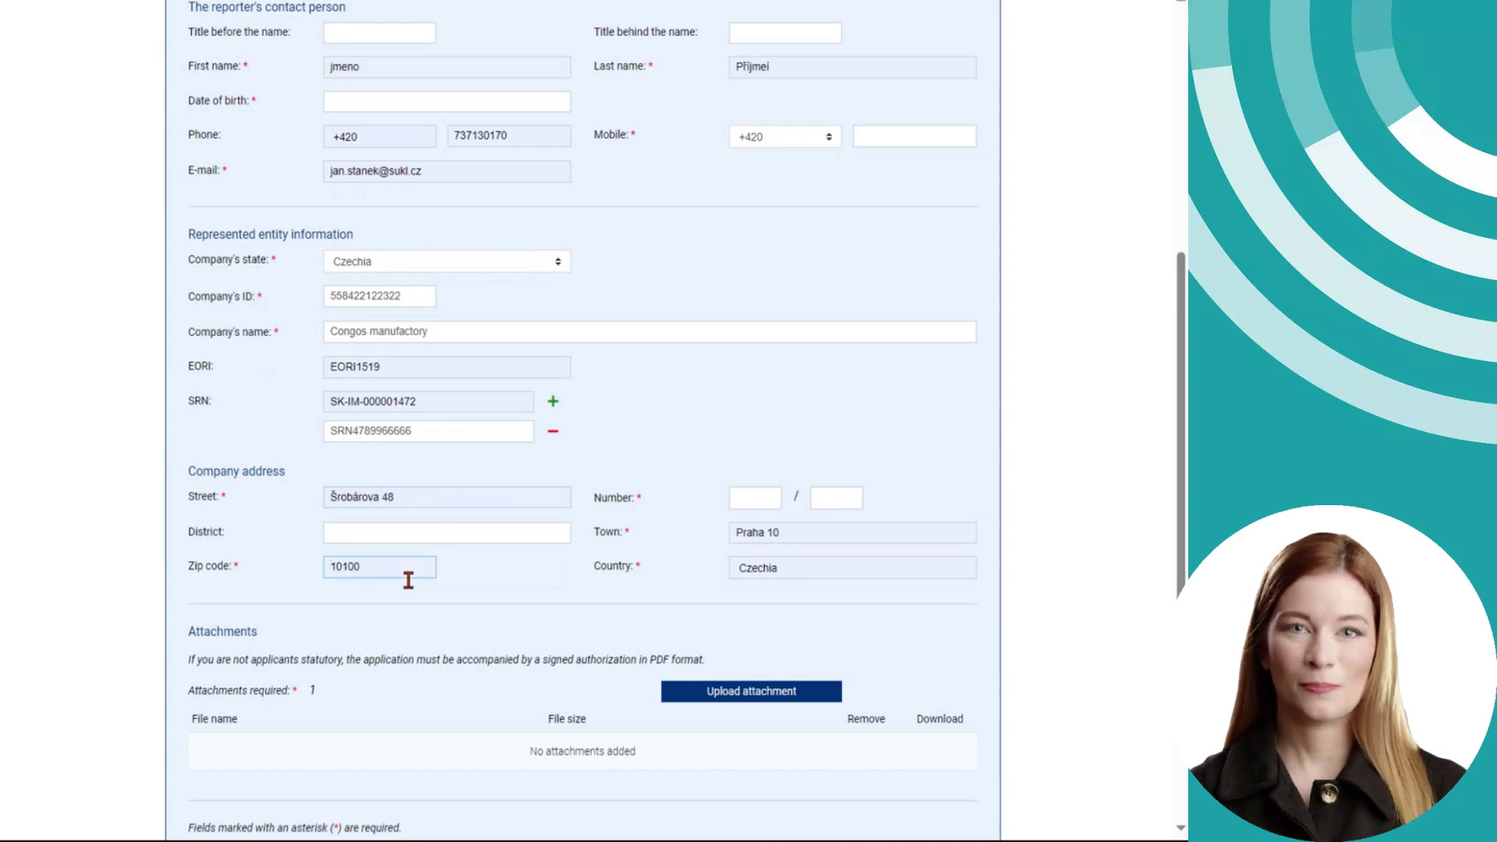
{"action": "scroll", "coordinate": [502, 588], "scroll_direction": "down", "scroll_amount": 1}
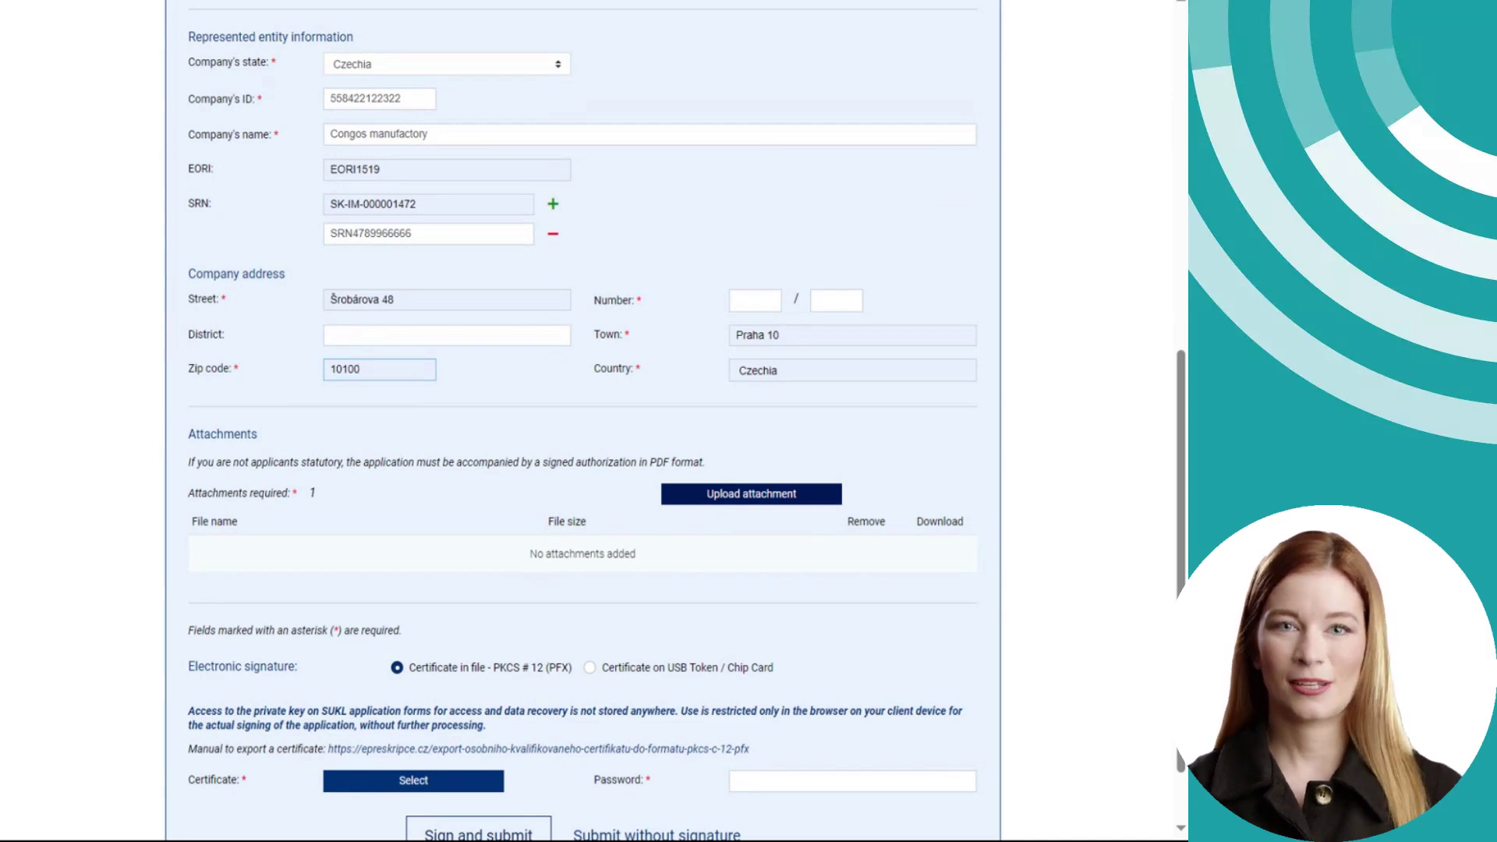
- Upload PPP.pdf as the authorization and keep PKCS #12 (PFX) certificate-file signing selected
{"action": "left_click", "coordinate": [693, 501]}
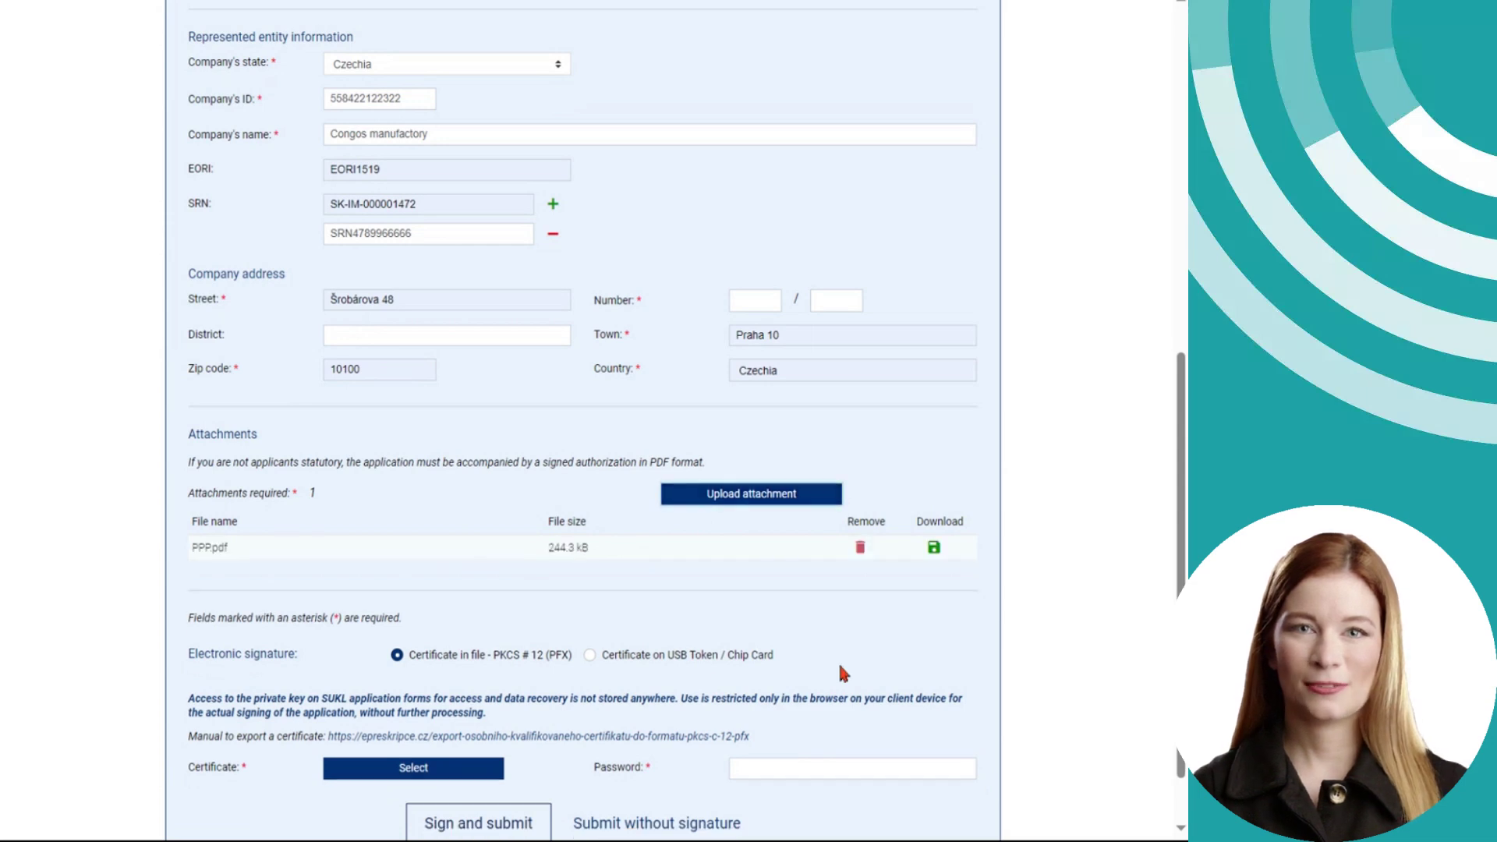
{"action": "scroll", "coordinate": [604, 577], "scroll_direction": "down", "scroll_amount": 2}
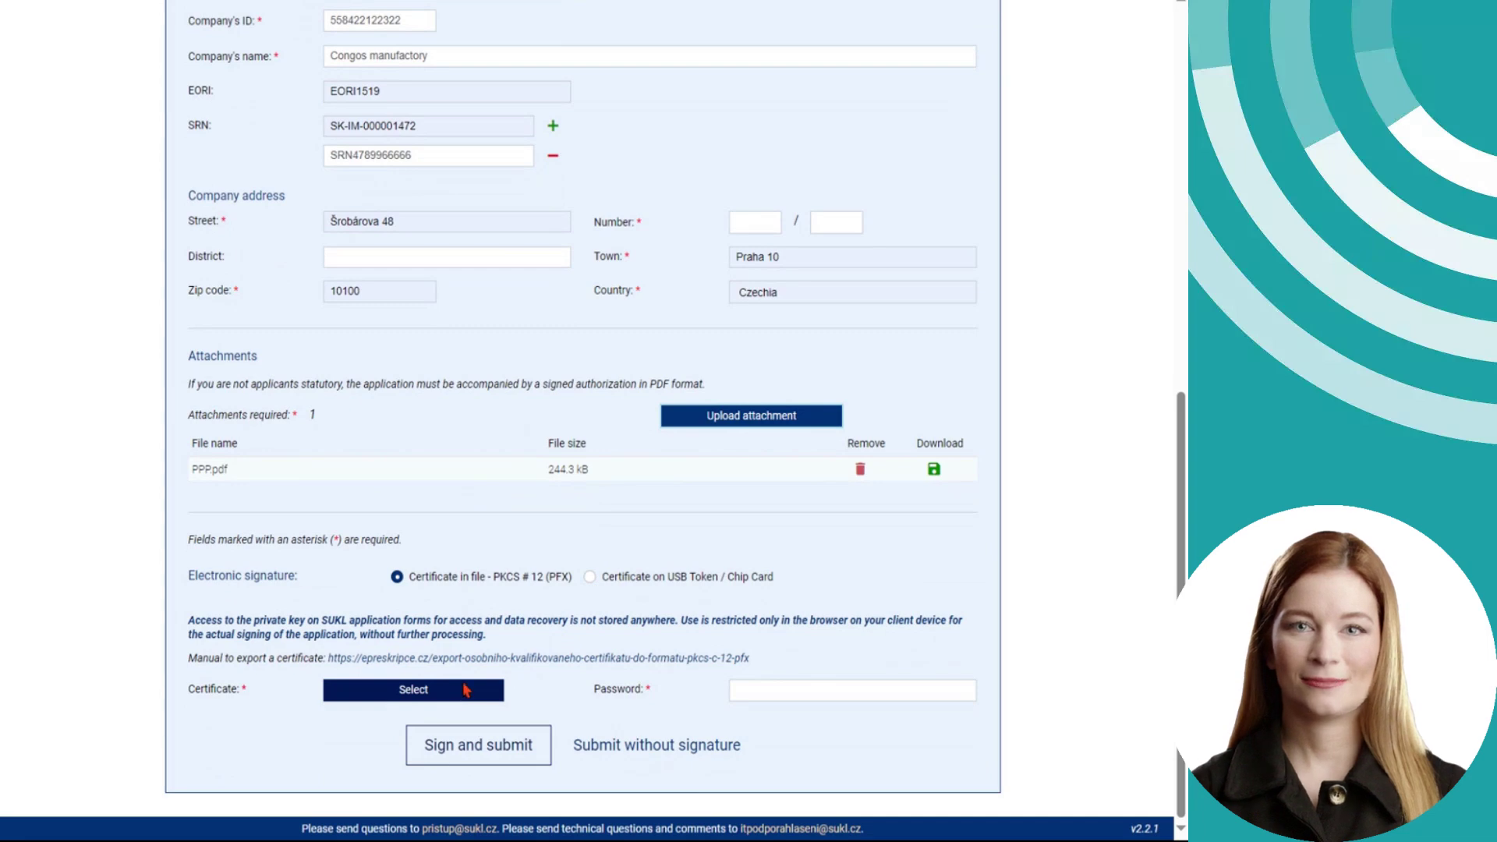
{"action": "left_click", "coordinate": [640, 584]}
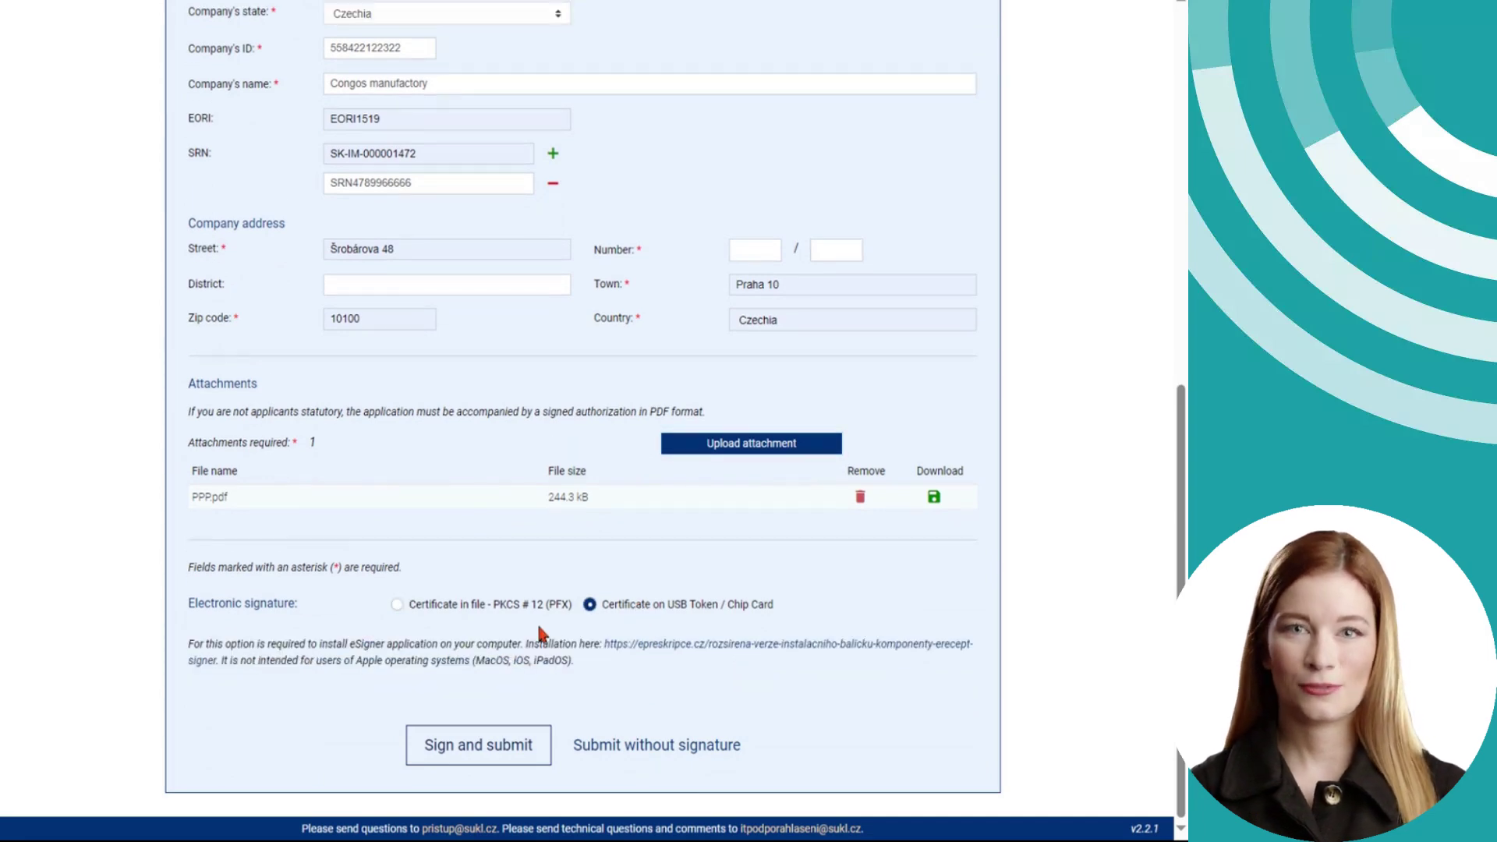
{"action": "left_click", "coordinate": [399, 611]}
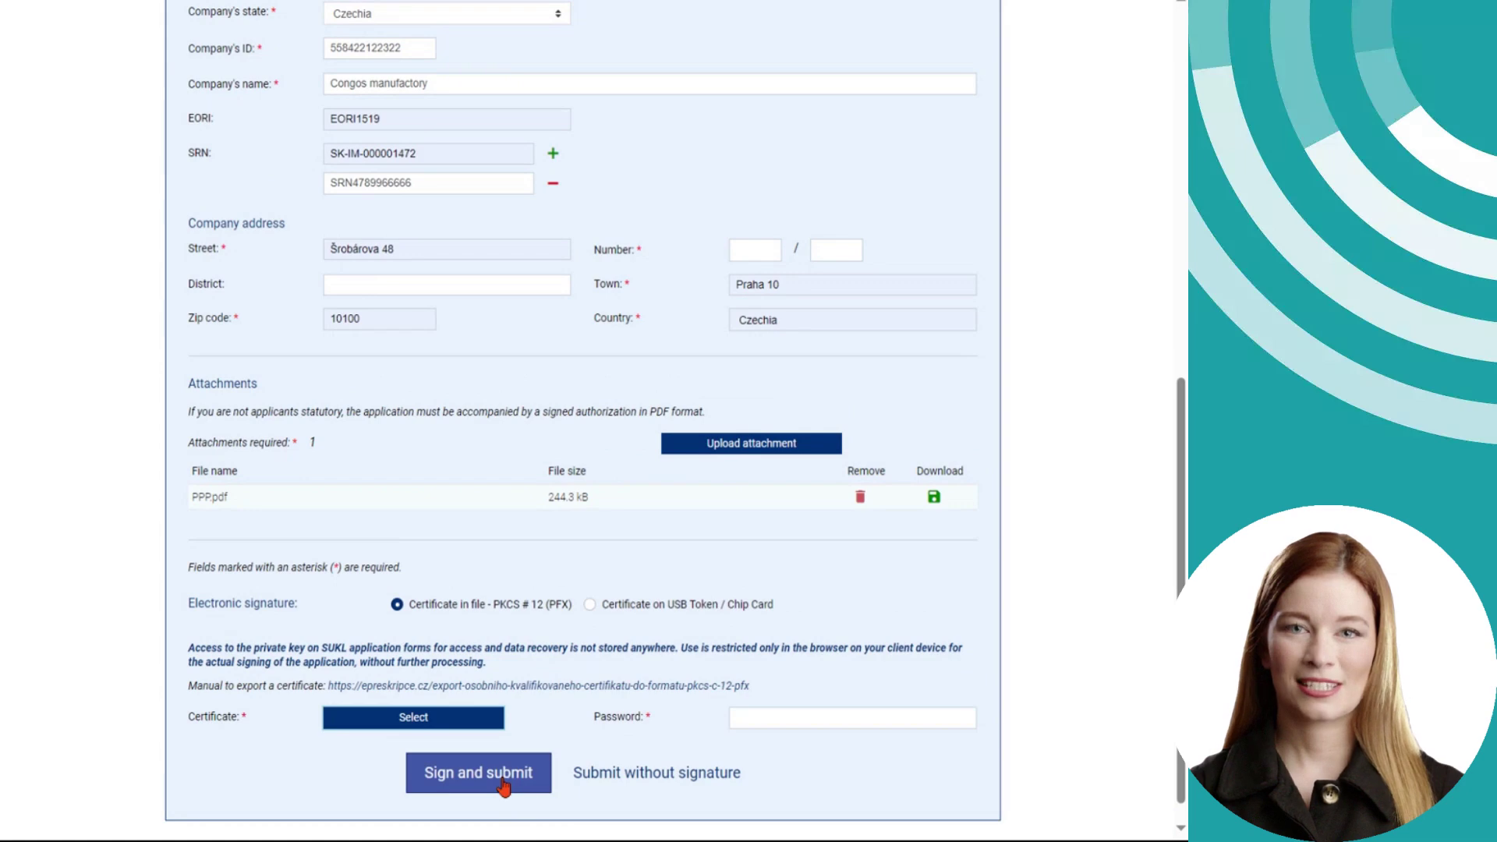
- Scroll down to the signing controls at the bottom of the application form
{"action": "scroll", "coordinate": [503, 787], "scroll_direction": "down", "scroll_amount": 1}
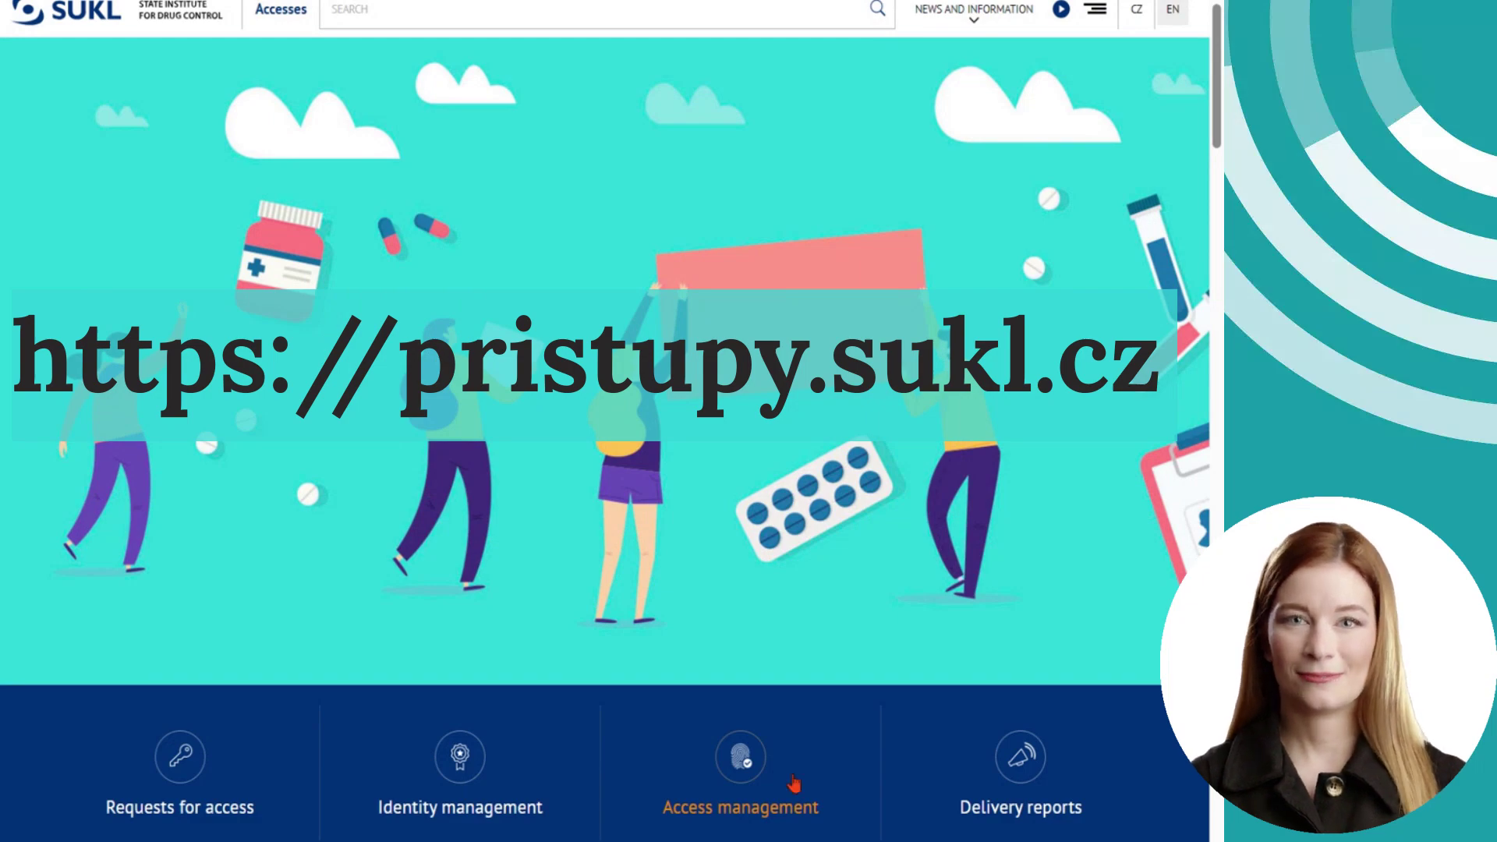
- Log in to Identity management via the SÚKL credentials tab with the login name and password
{"action": "left_click", "coordinate": [793, 782]}
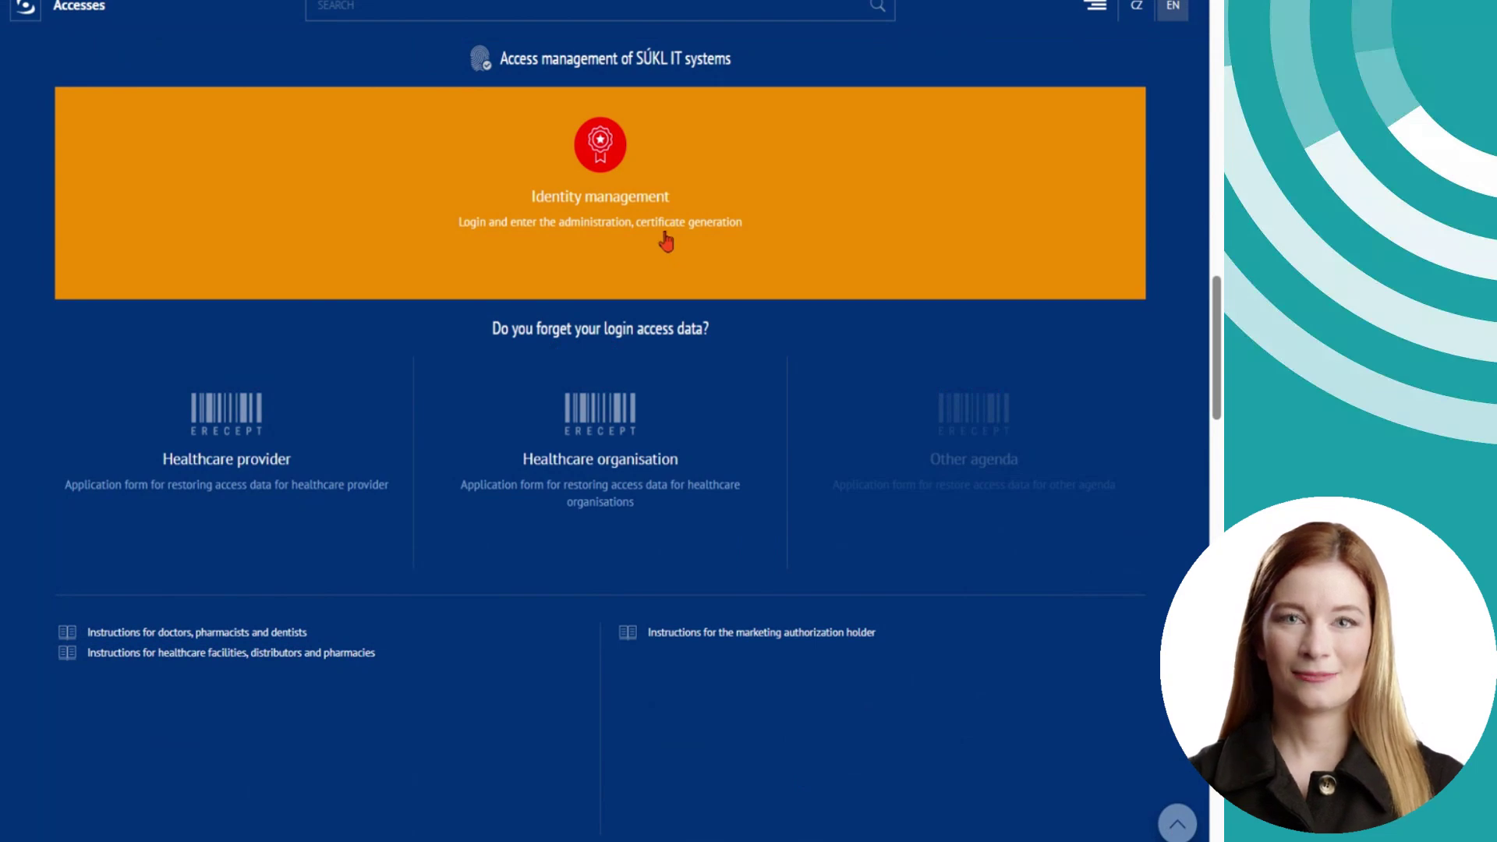
{"action": "left_click", "coordinate": [665, 238]}
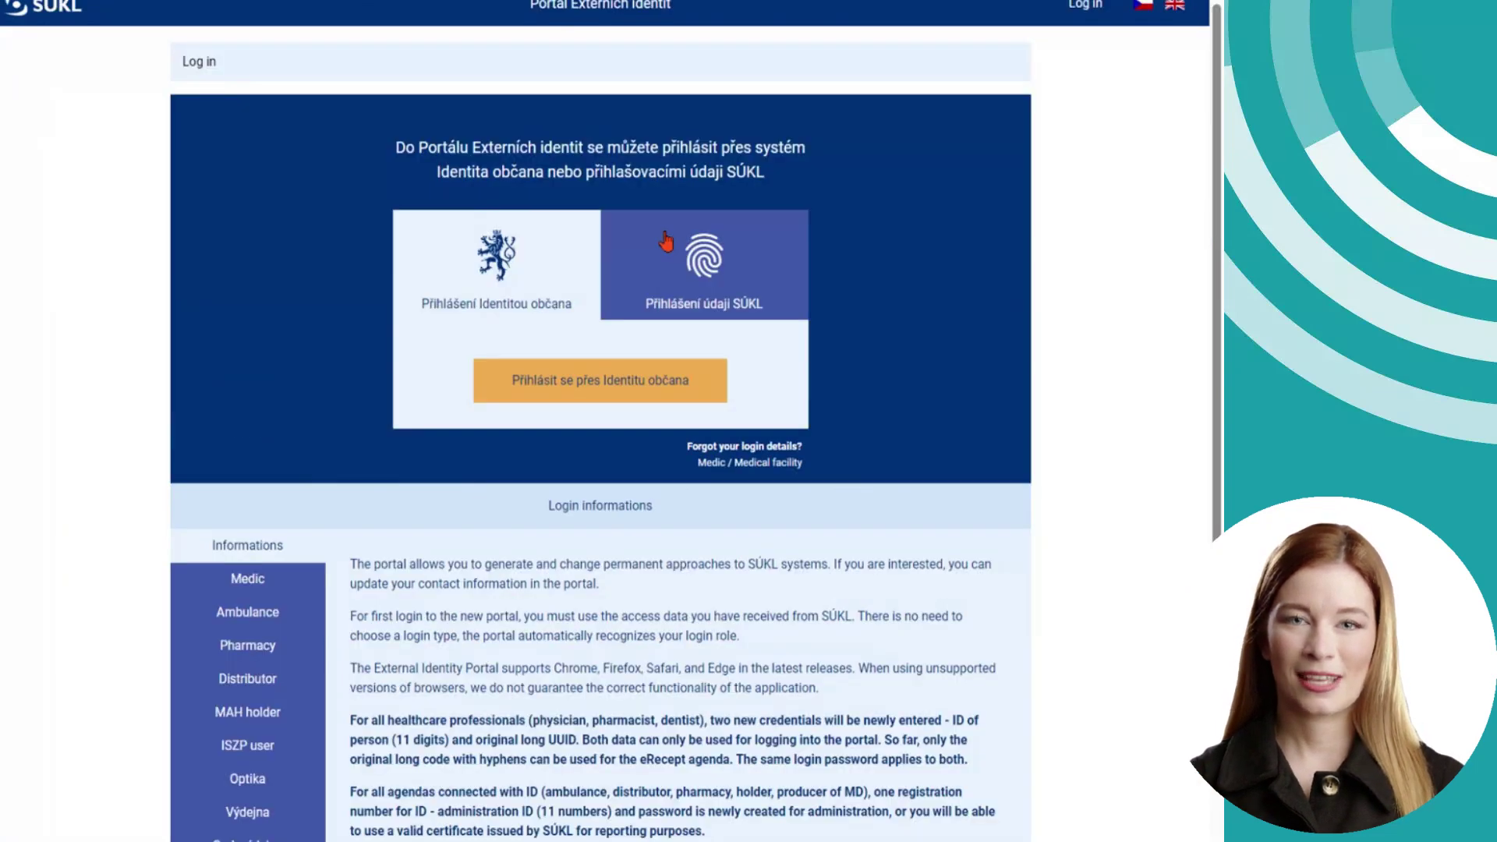
{"action": "left_click", "coordinate": [672, 251]}
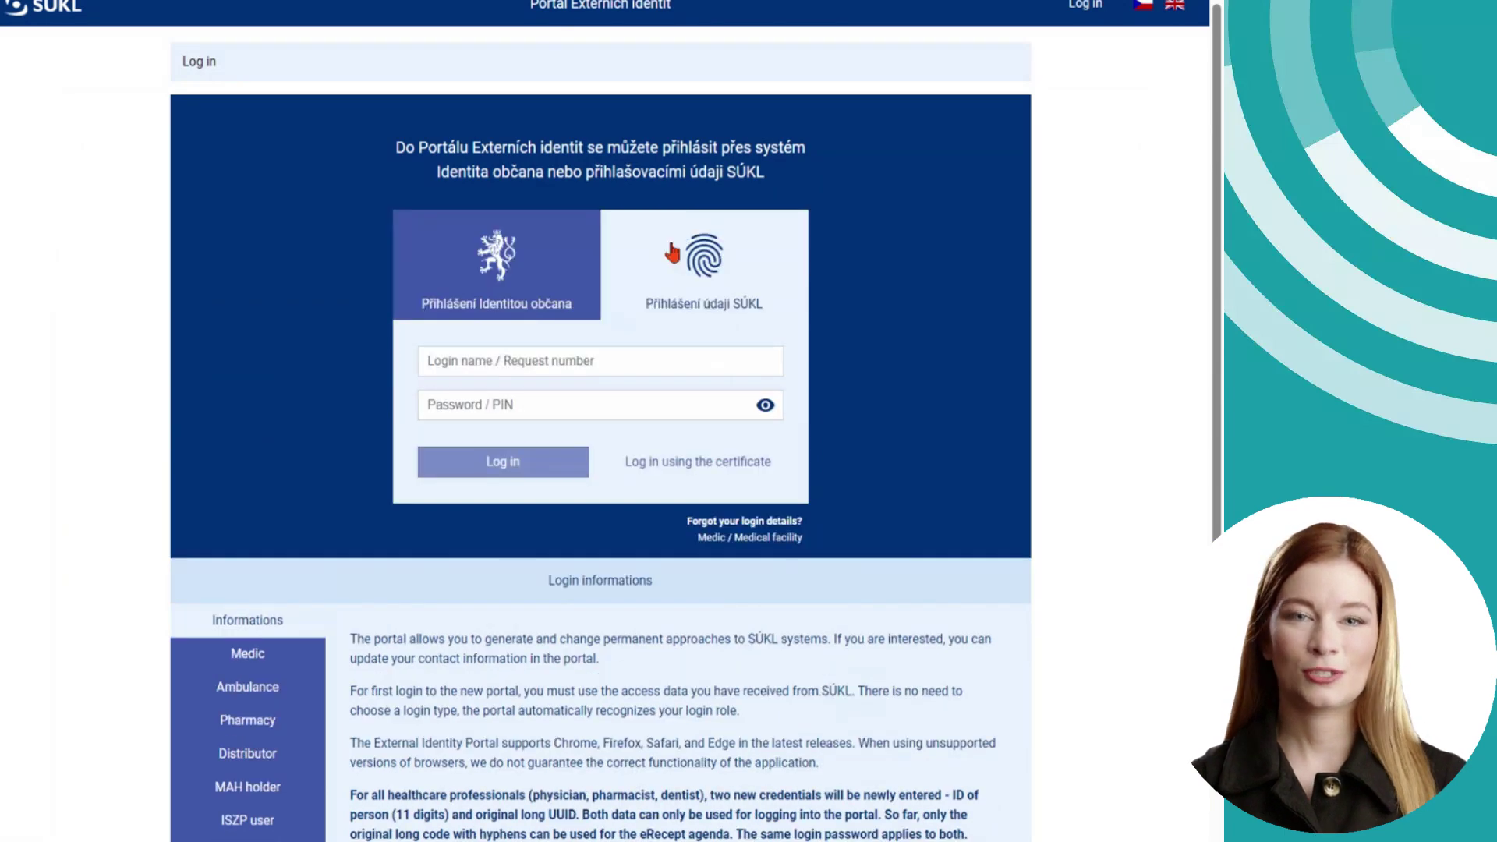
{"action": "left_click", "coordinate": [585, 368]}
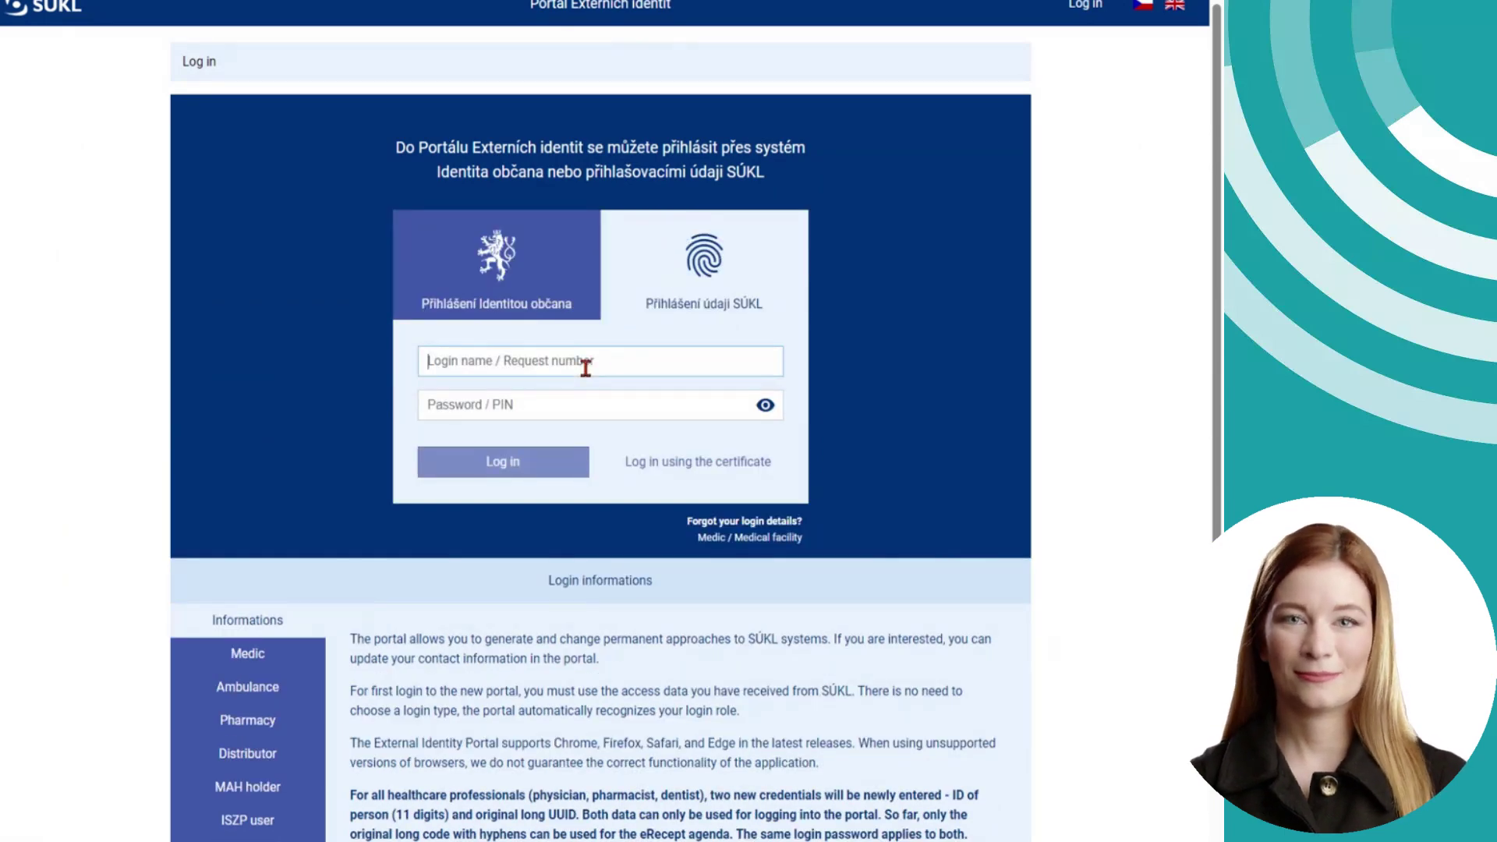
{"action": "type", "text": "22585122"}
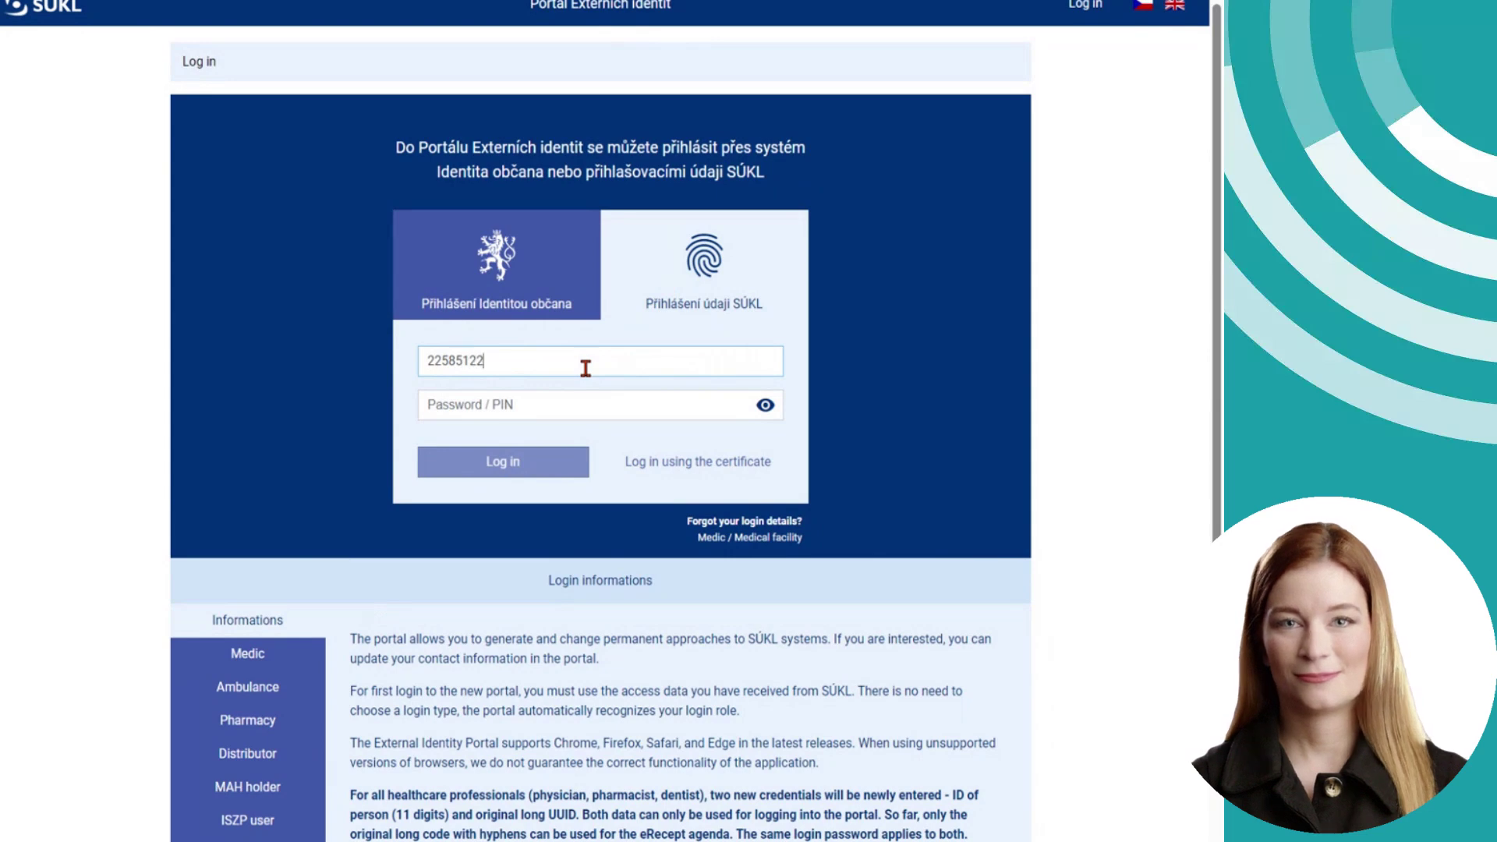
{"action": "left_click", "coordinate": [600, 406]}
{"action": "type", "text": "****"}
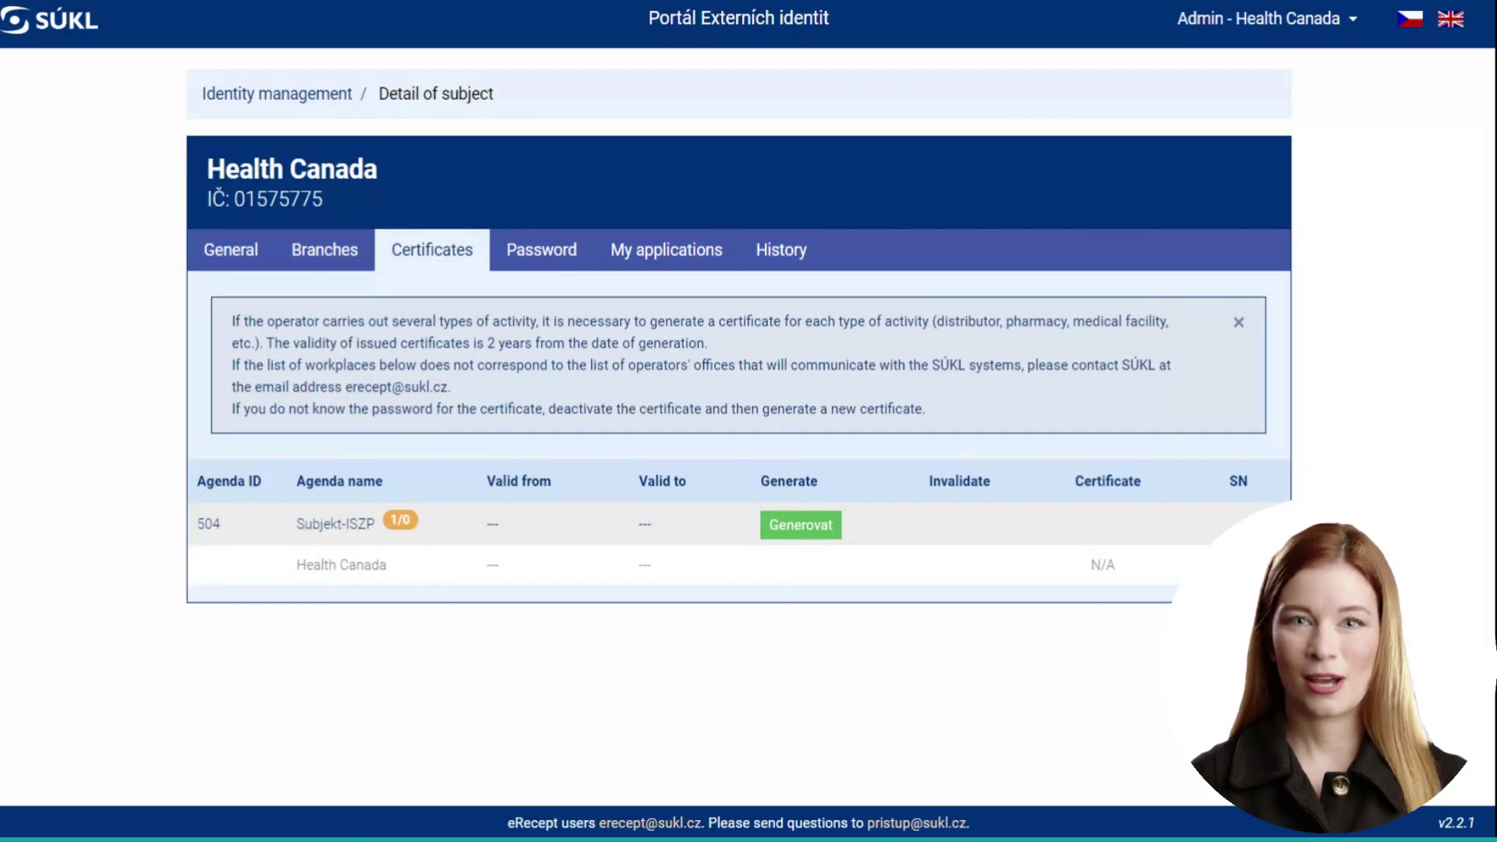
- Generate the Subjekt-ISZP certificate valid 11.07.2024–11.07.2026, protecting it with a confirmed password
{"action": "left_click", "coordinate": [801, 530]}
{"action": "type", "text": "••••••••"}
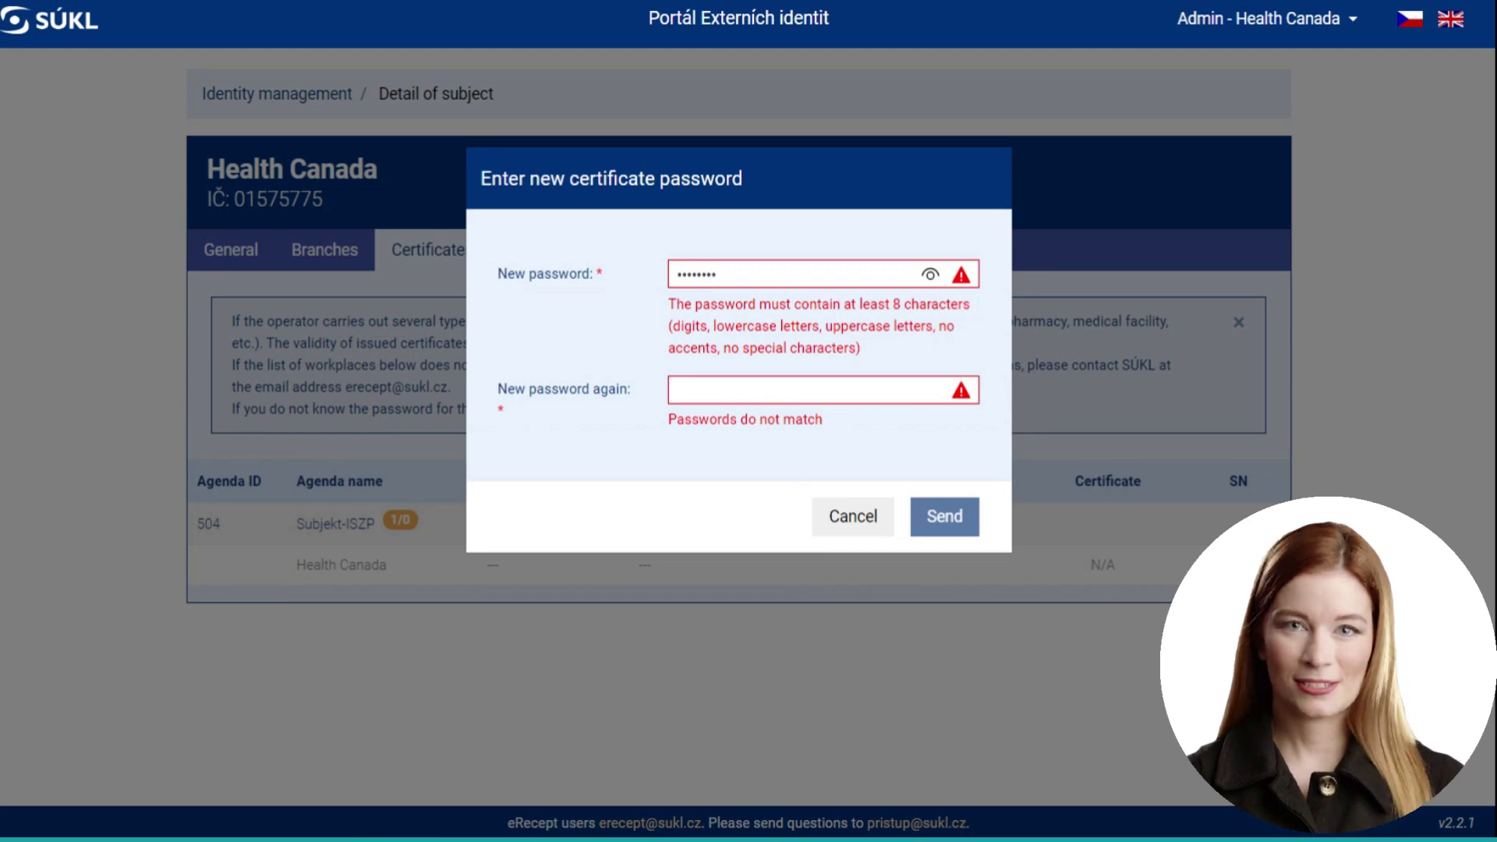
{"action": "type", "text": "••"}
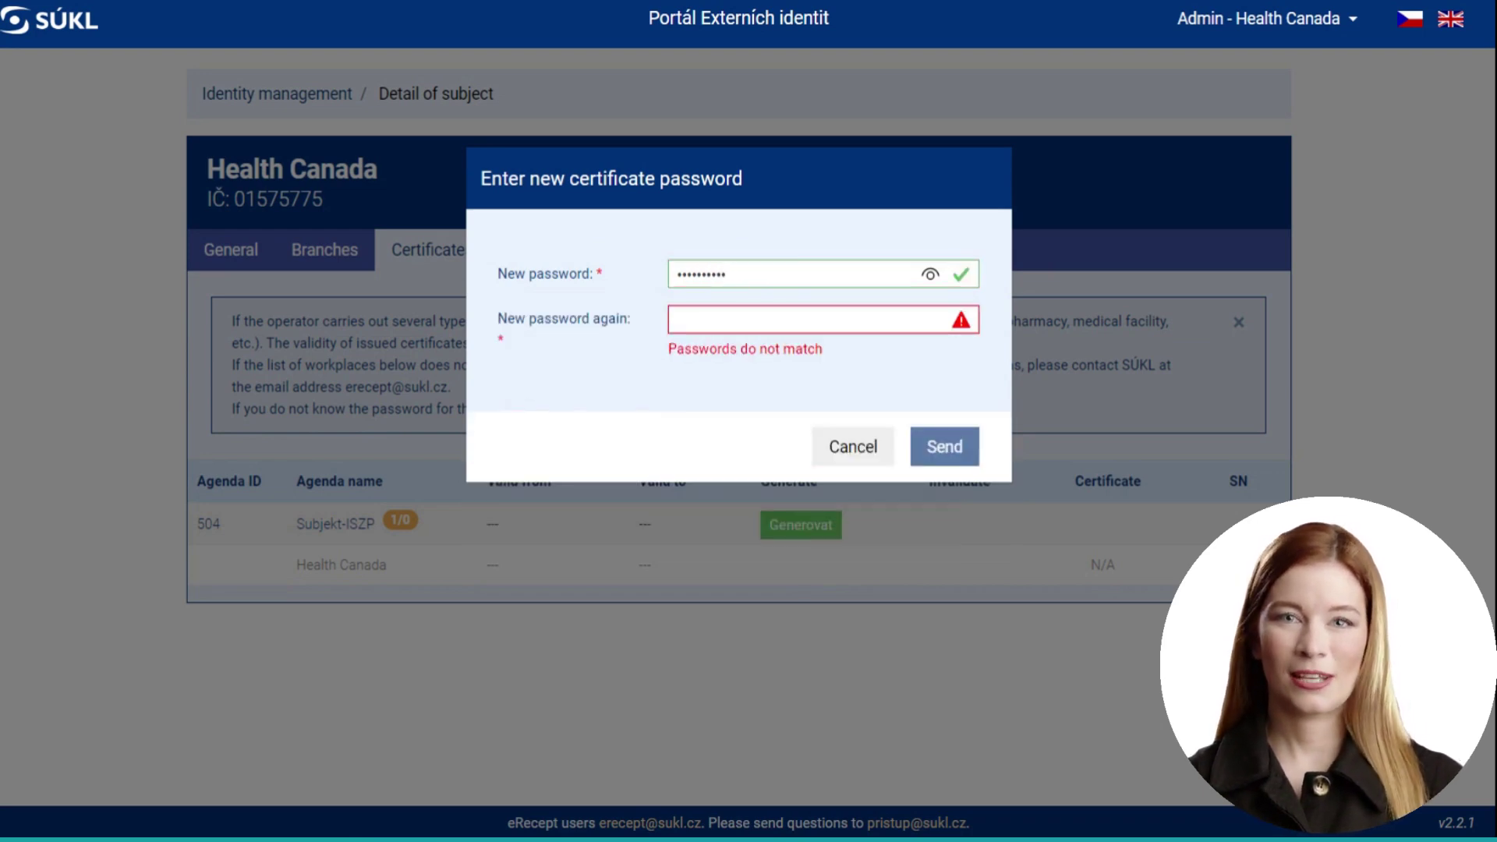
{"action": "left_click", "coordinate": [738, 324]}
{"action": "type", "text": "••••••••••"}
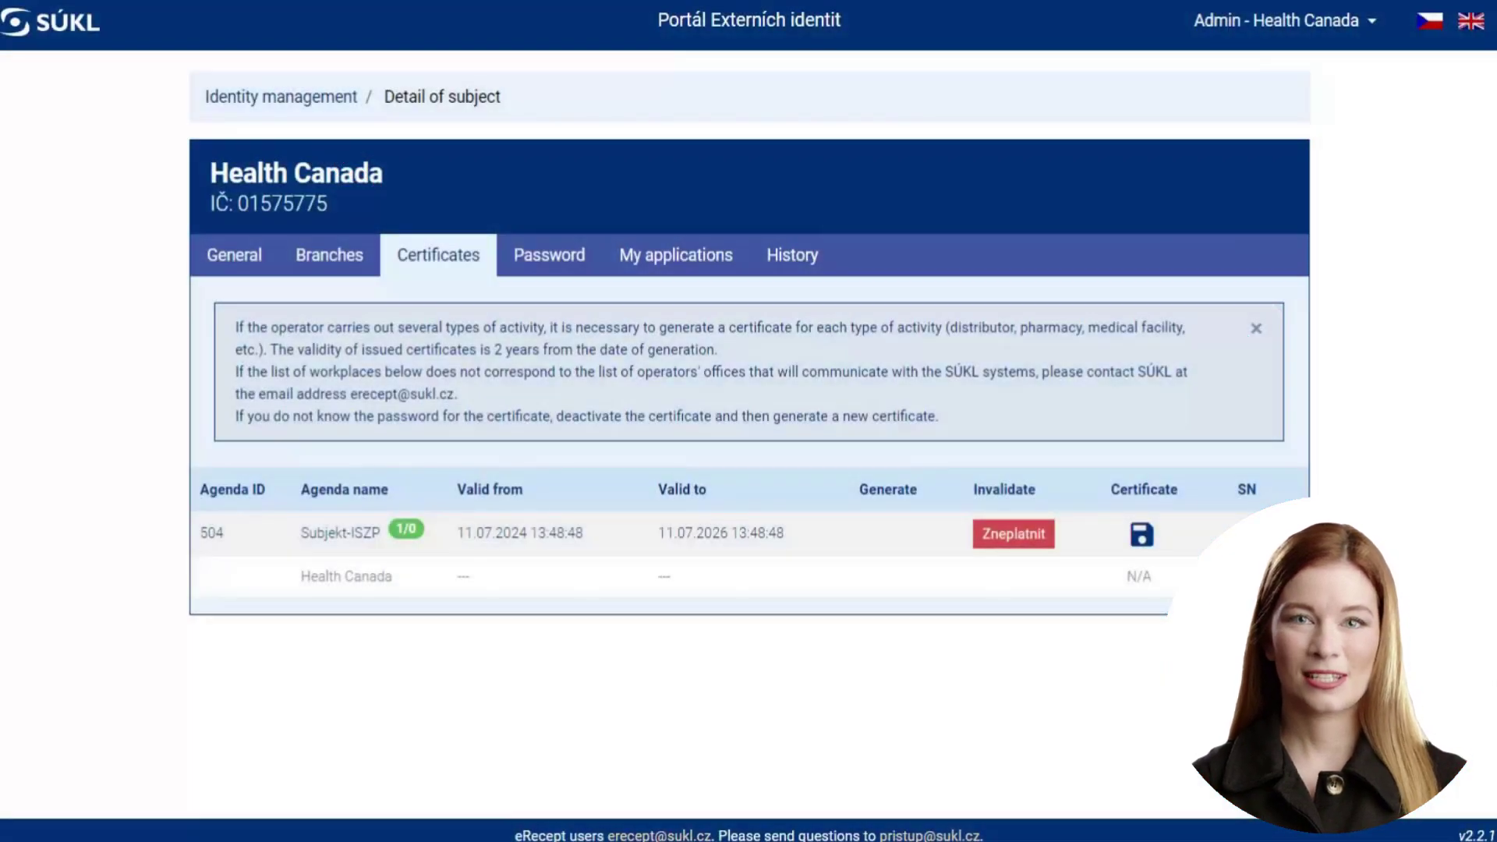
- Download the newly generated Subjekt-ISZP certificate from the Certificate column
{"action": "left_click", "coordinate": [1141, 552]}
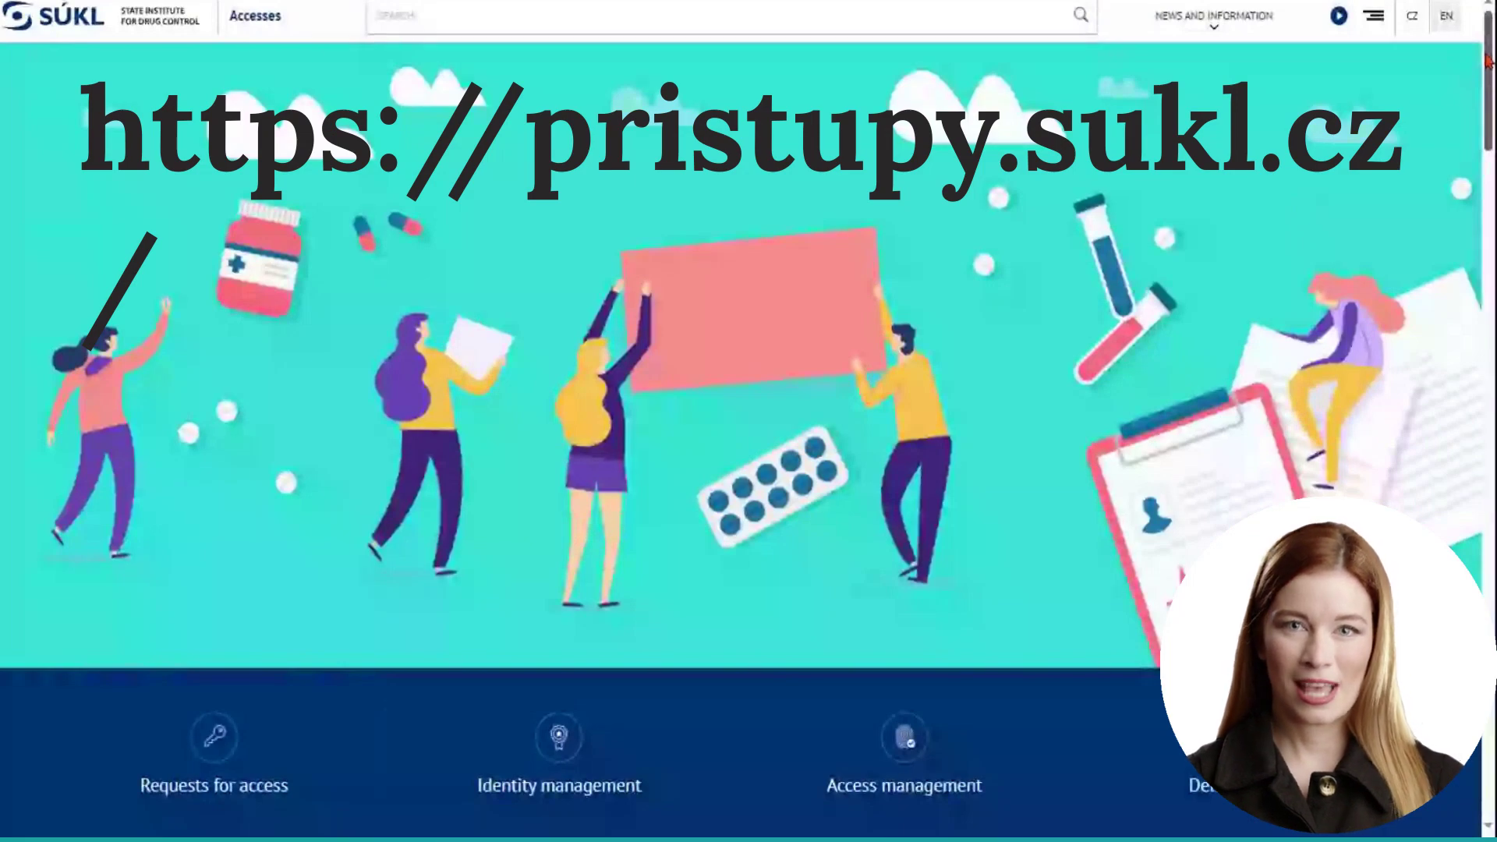
- Scroll the pristupy.sukl.cz page down to the Video guides section and highlight its heading
{"action": "left_click_drag", "start_coordinate": [1486, 63], "coordinate": [1487, 501]}
{"action": "scroll", "coordinate": [743, 136], "scroll_direction": "down", "scroll_amount": 8}
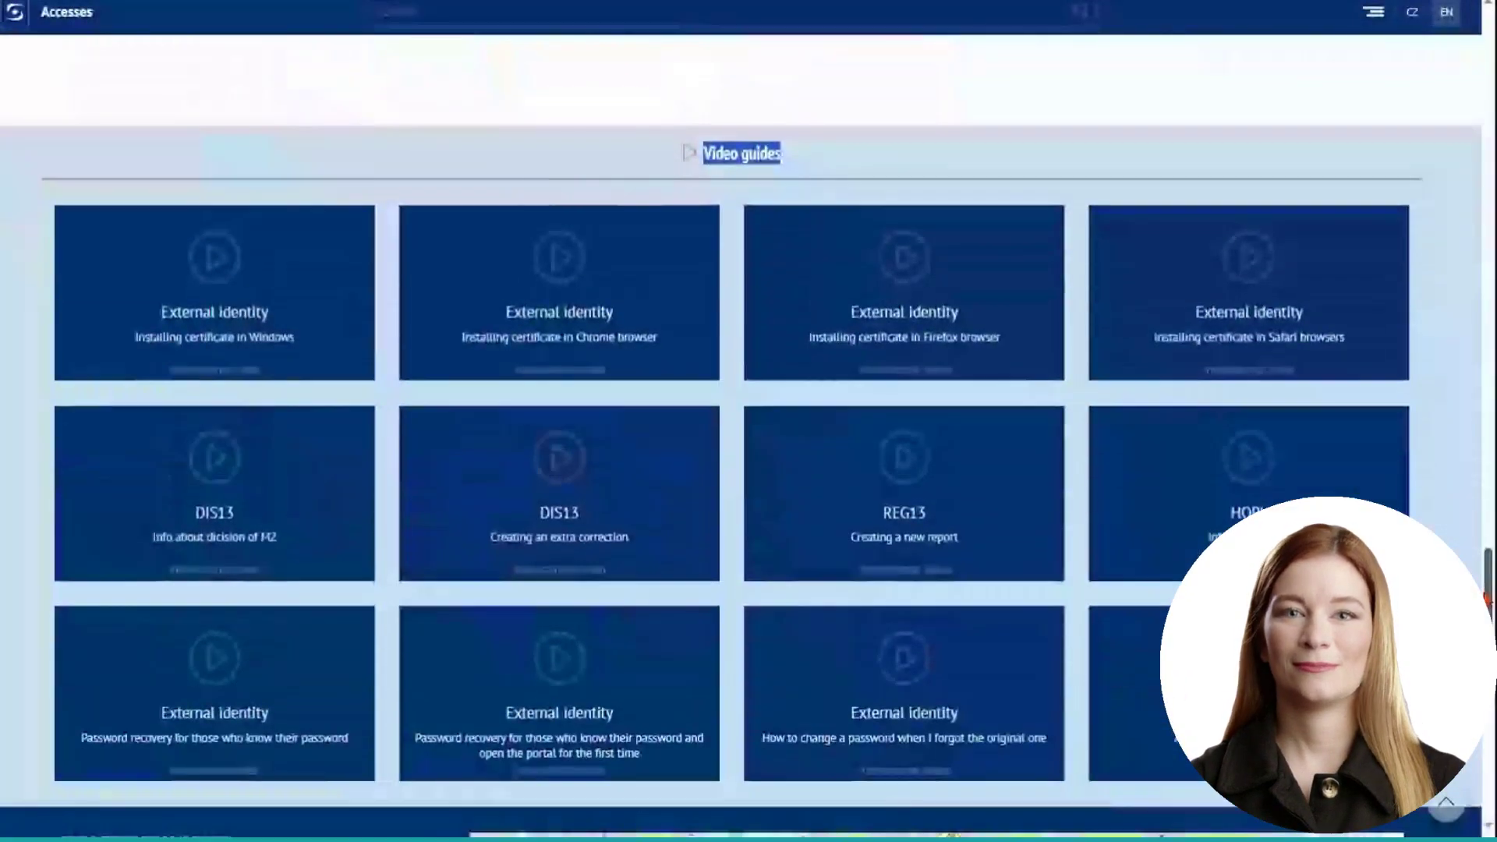
{"action": "left_click", "coordinate": [785, 157]}
{"action": "left_click_drag", "start_coordinate": [785, 156], "coordinate": [701, 156]}
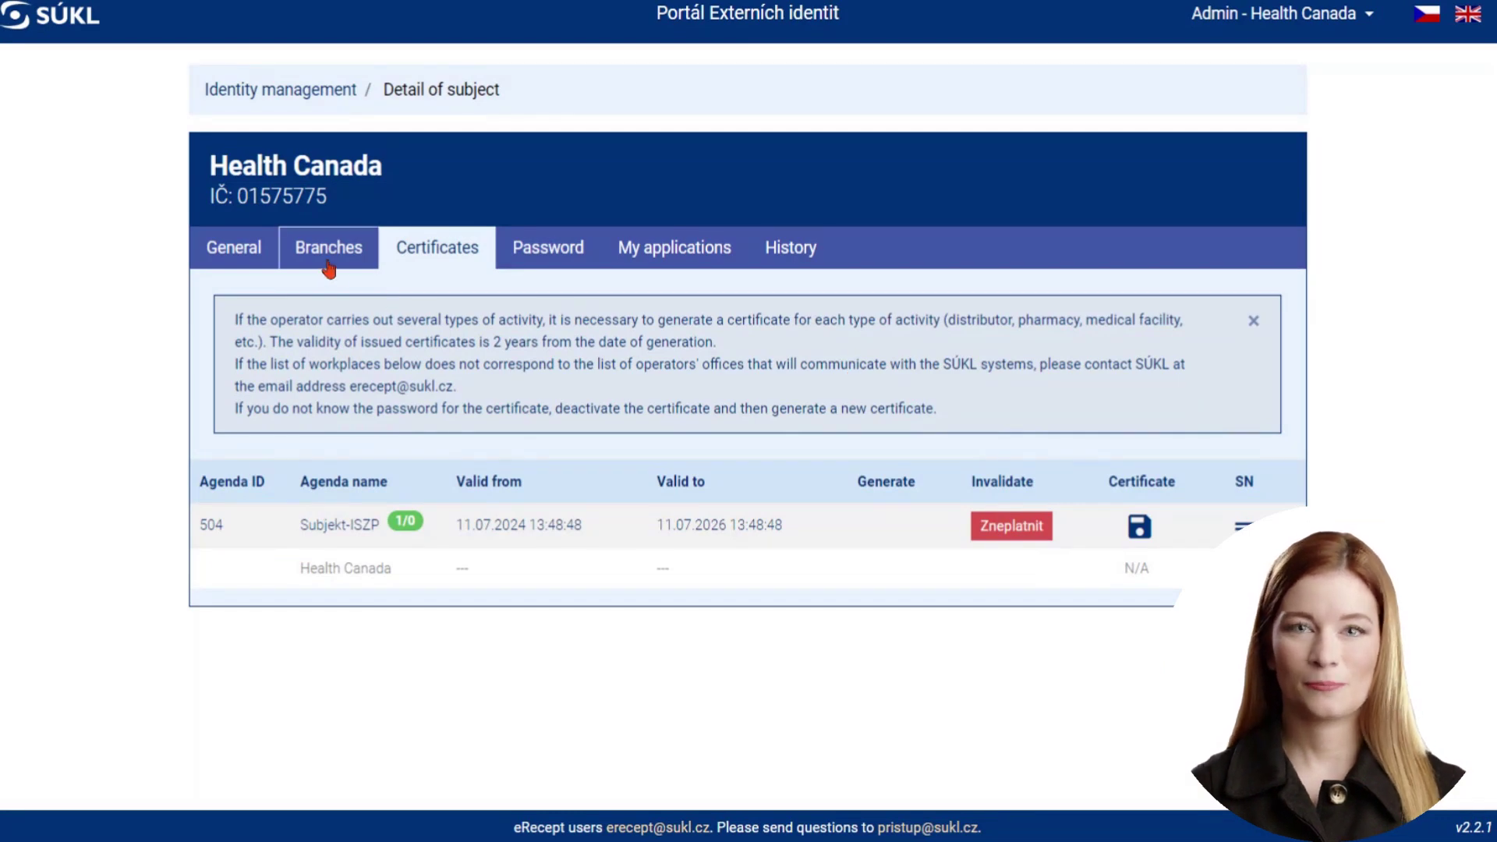
- Open the Health Canada branch from the Branches list and view its People in the workplace page
{"action": "left_click", "coordinate": [330, 265]}
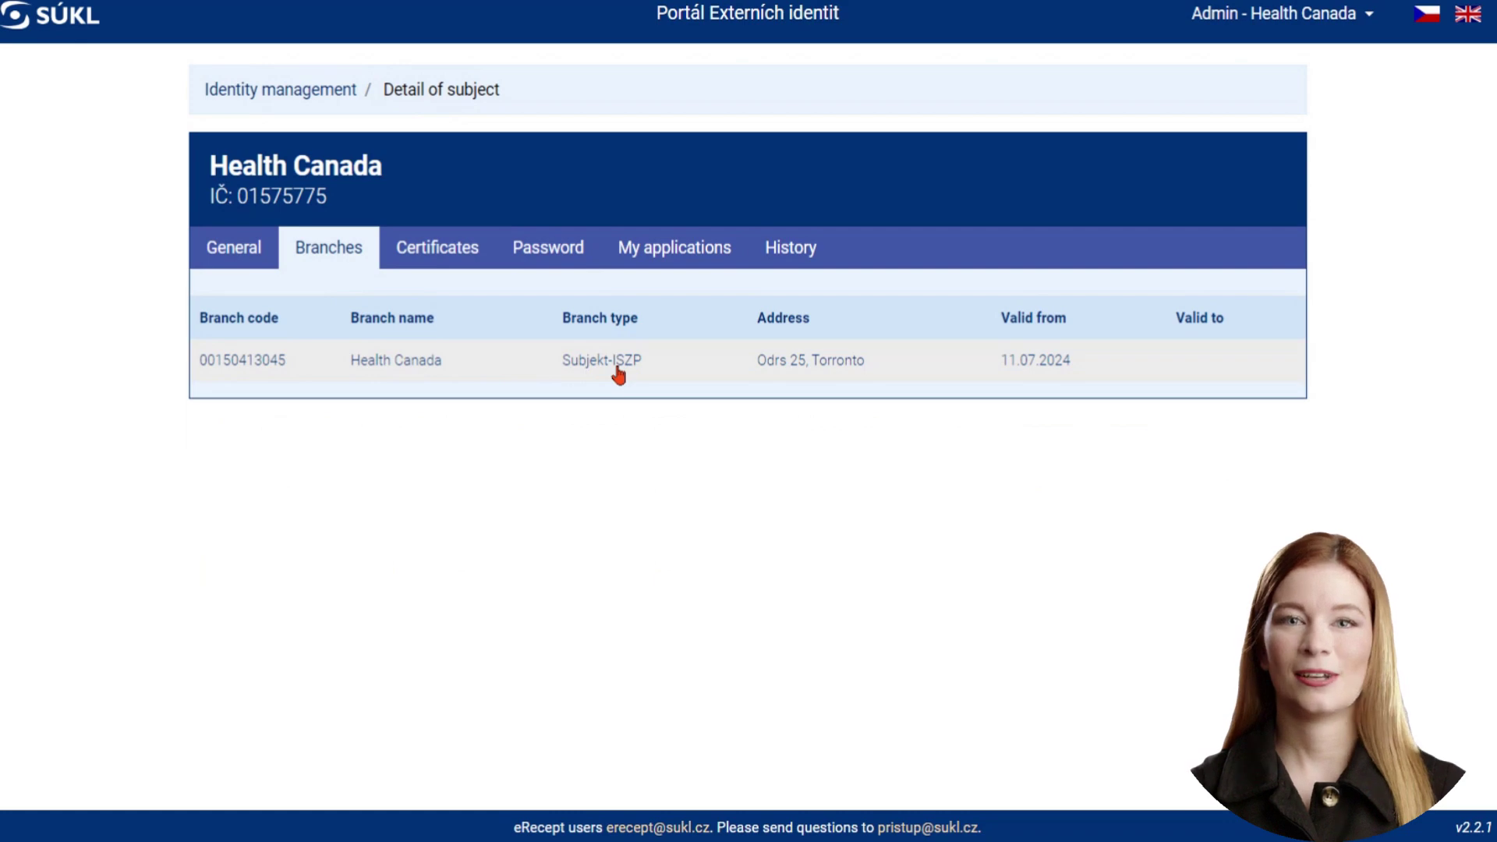
{"action": "left_click", "coordinate": [613, 366]}
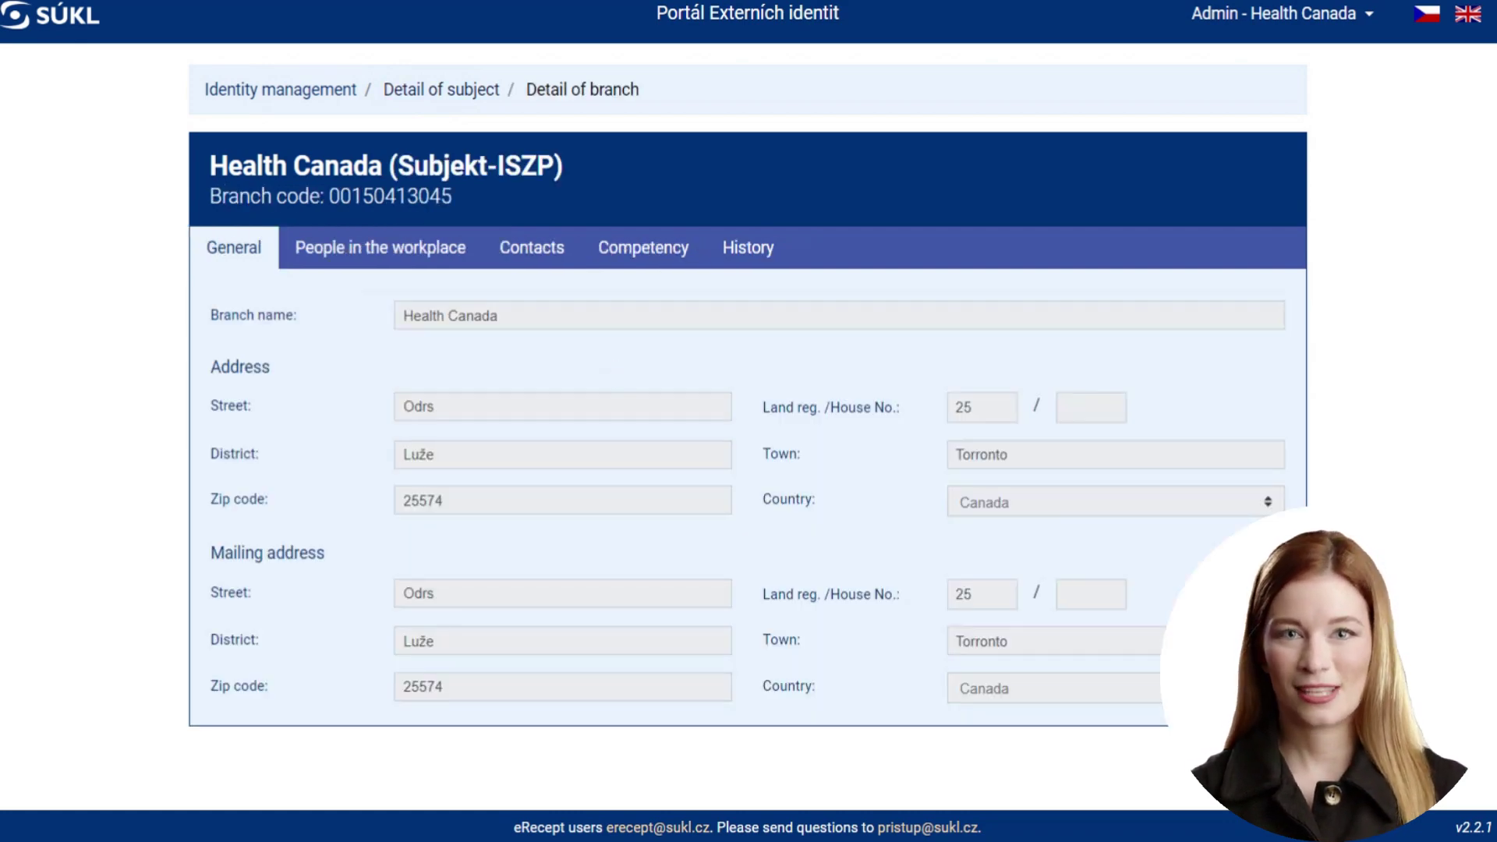
{"action": "left_click", "coordinate": [379, 257]}
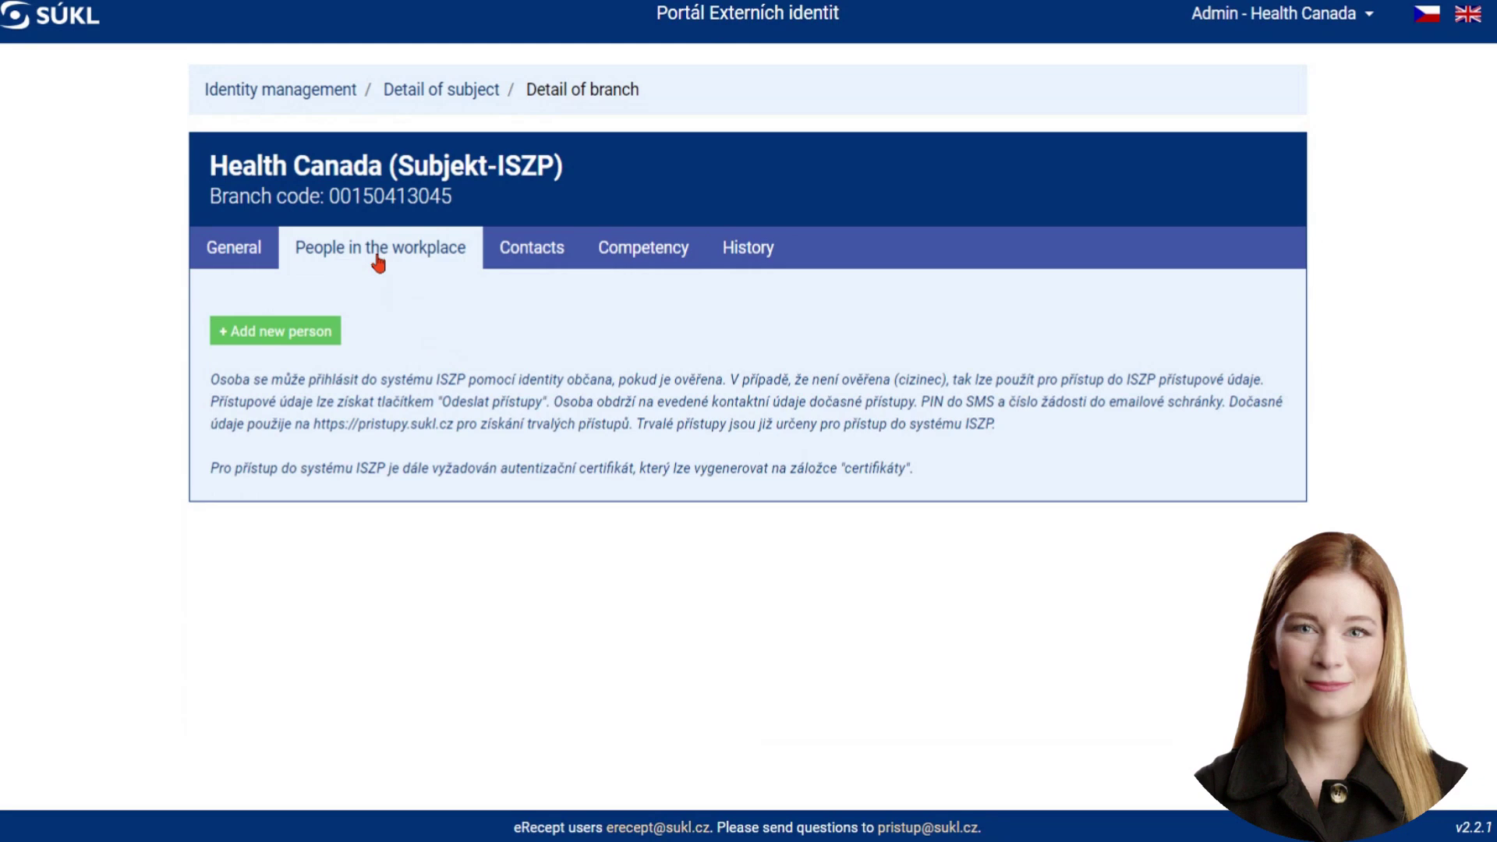
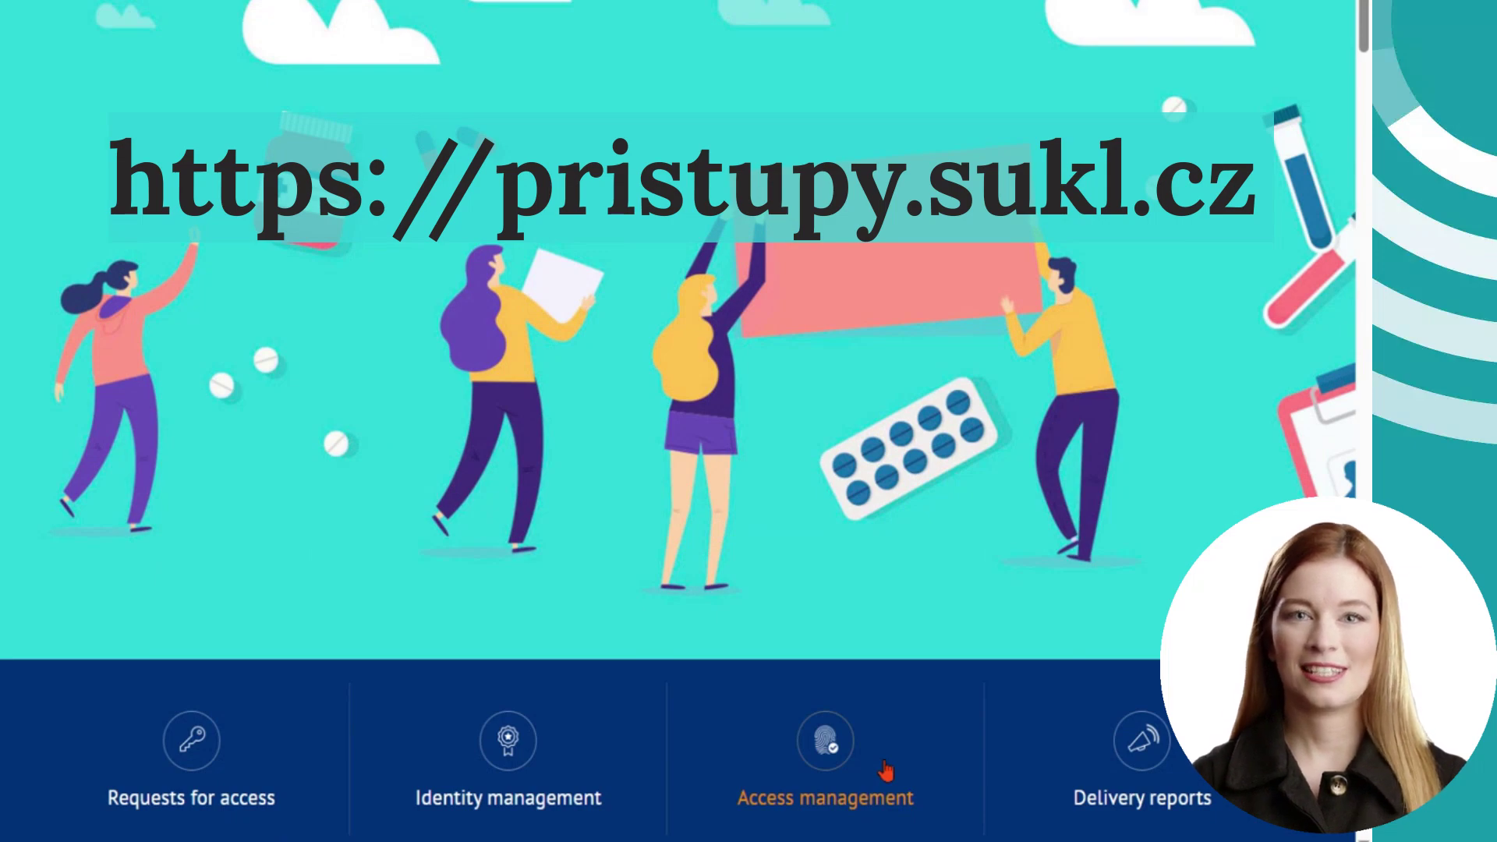
- Go to Access management and open the Identity management login portal
{"action": "left_click", "coordinate": [885, 770]}
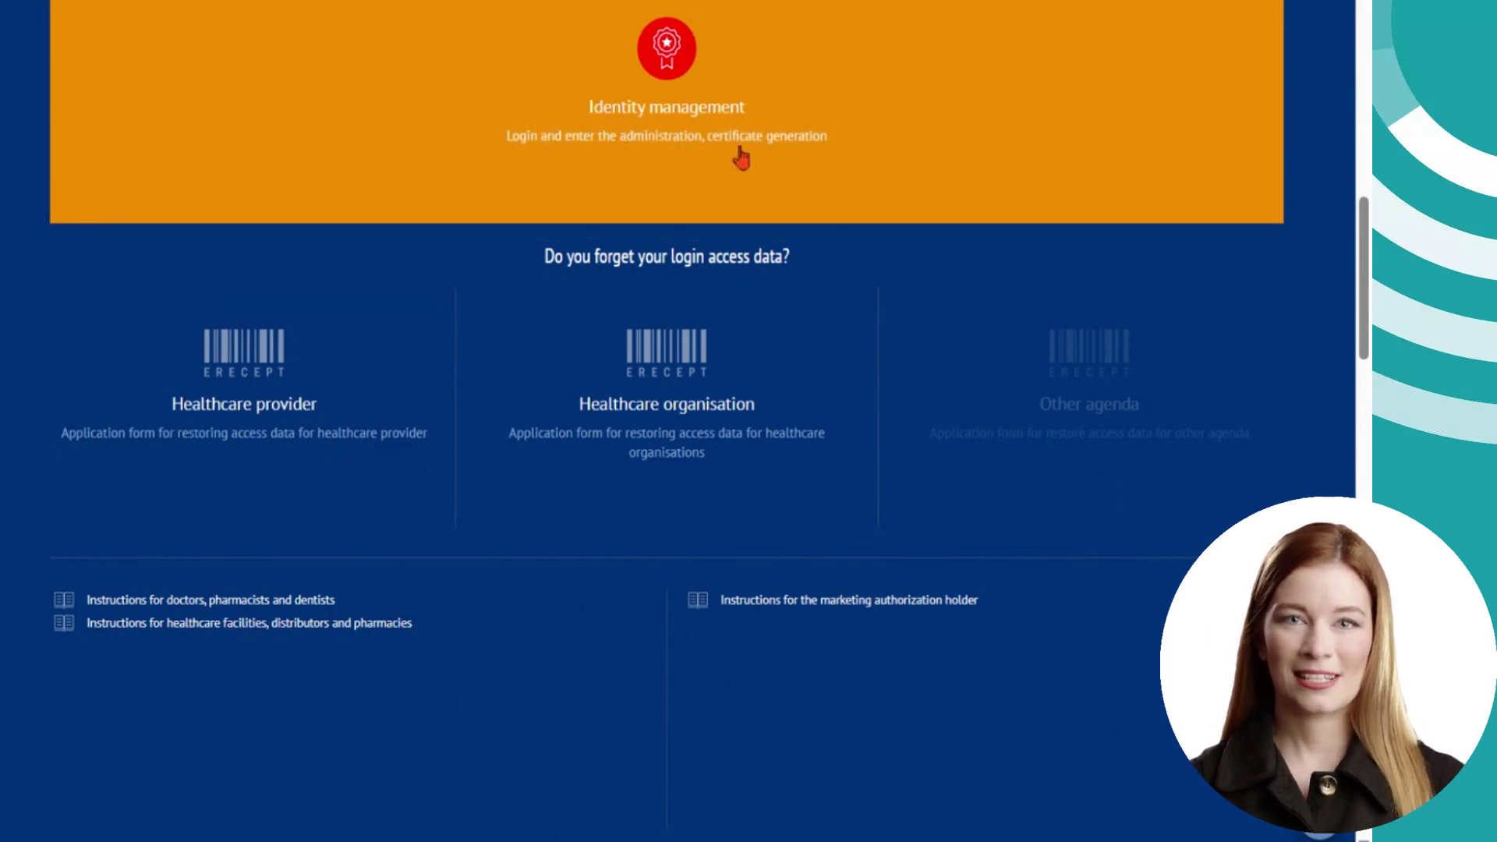
{"action": "left_click", "coordinate": [741, 159]}
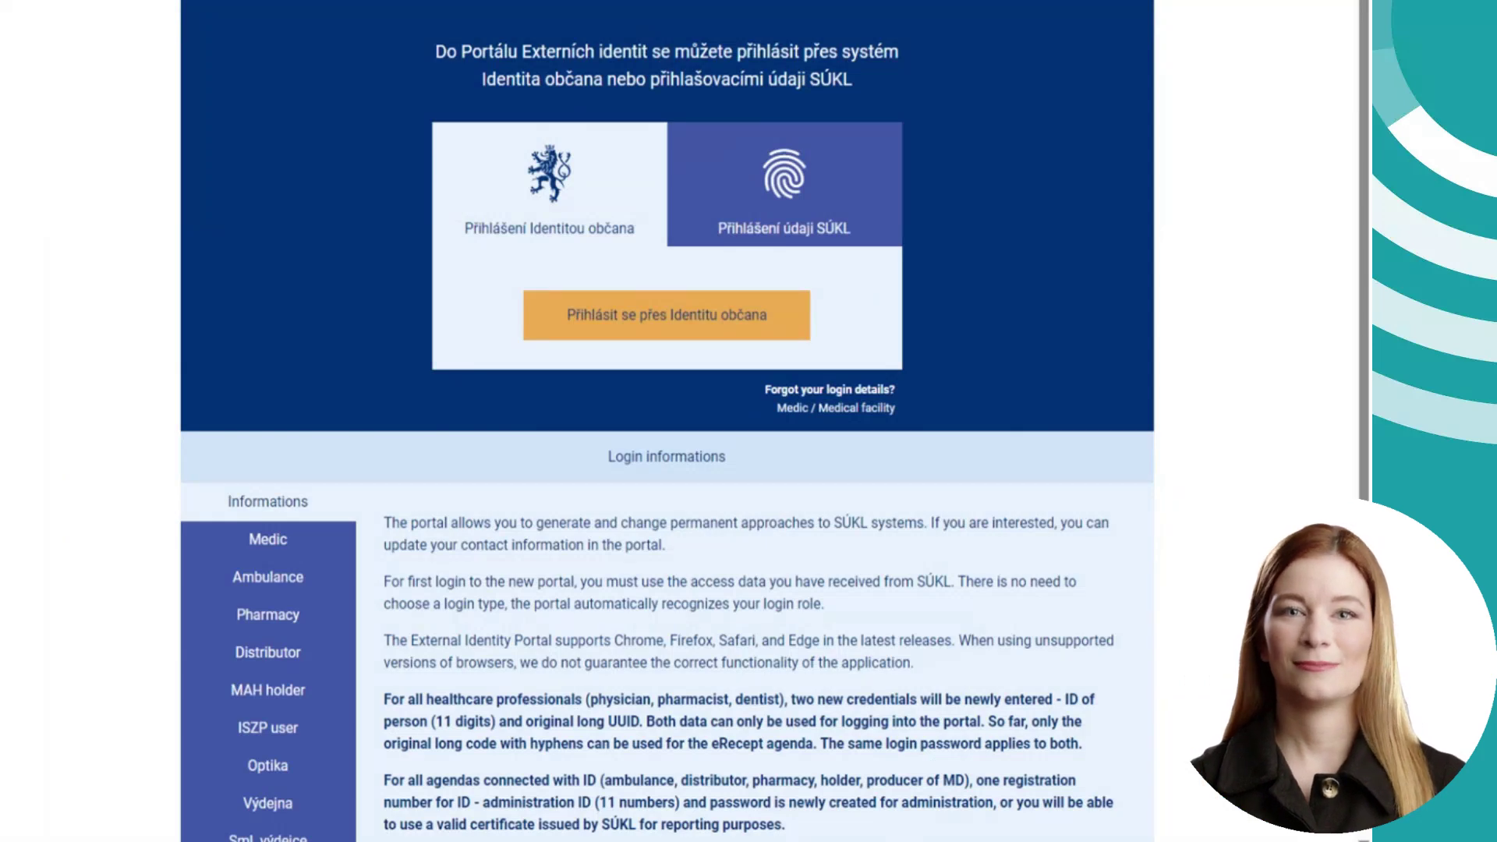
- Choose the 'Přihlášení údaji SÚKL' login, then enter the SÚKL login name and the account password
{"action": "left_click", "coordinate": [747, 169]}
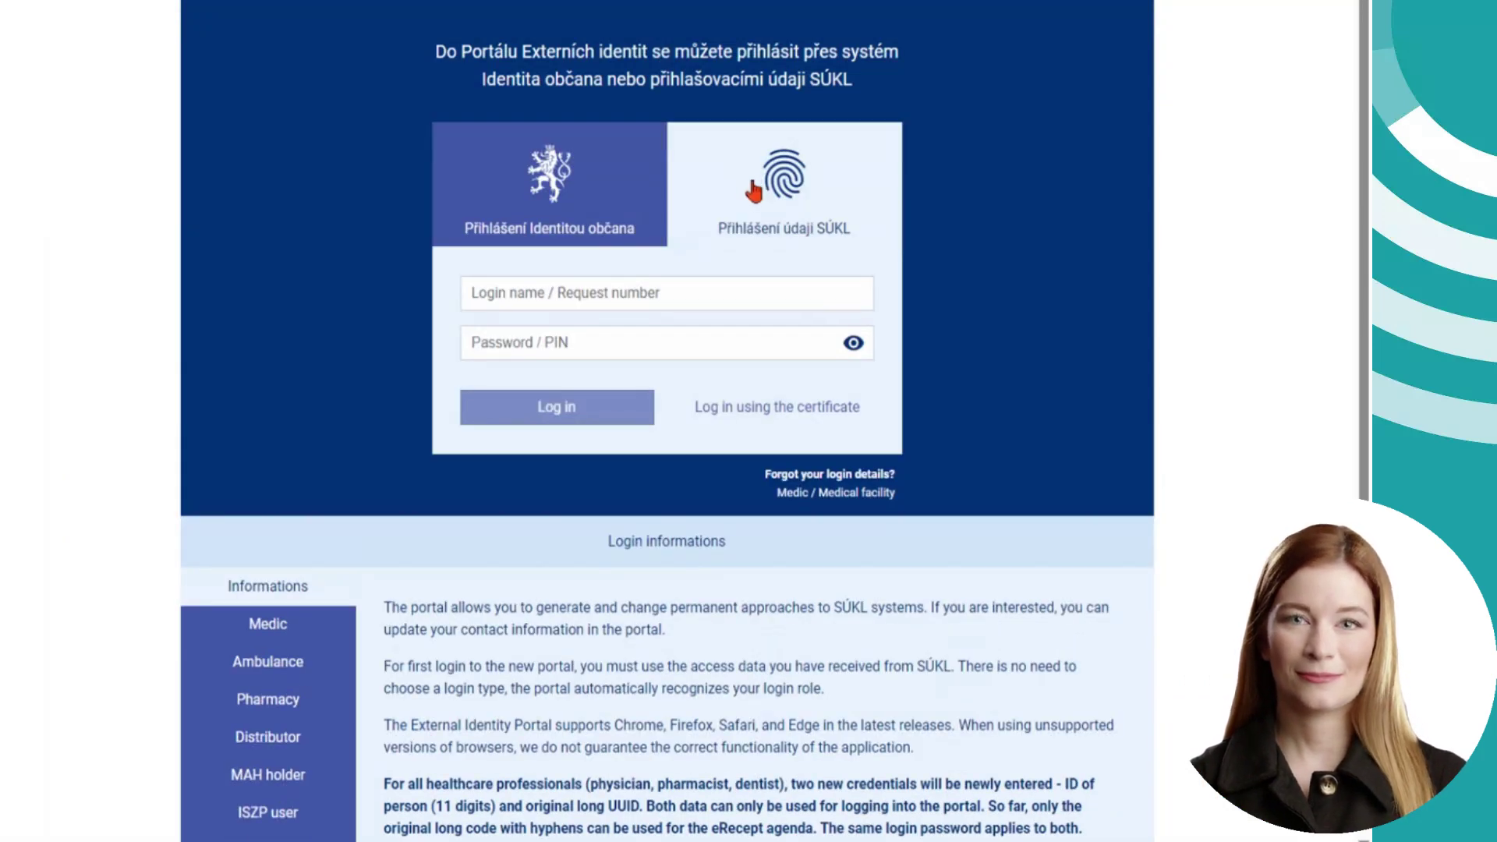
{"action": "left_click", "coordinate": [651, 299]}
{"action": "type", "text": "22585122"}
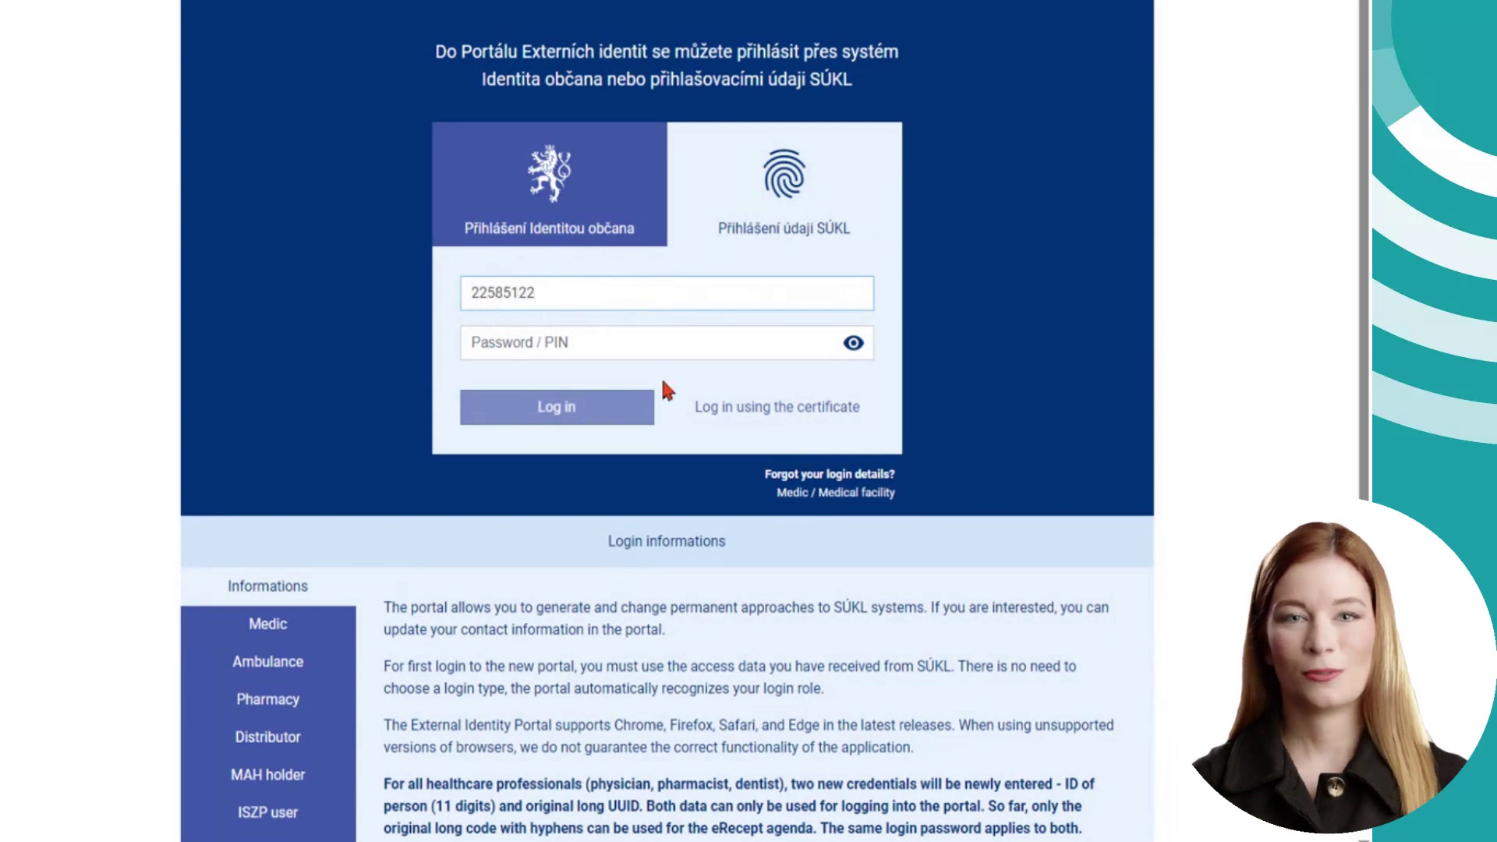
{"action": "left_click", "coordinate": [668, 343]}
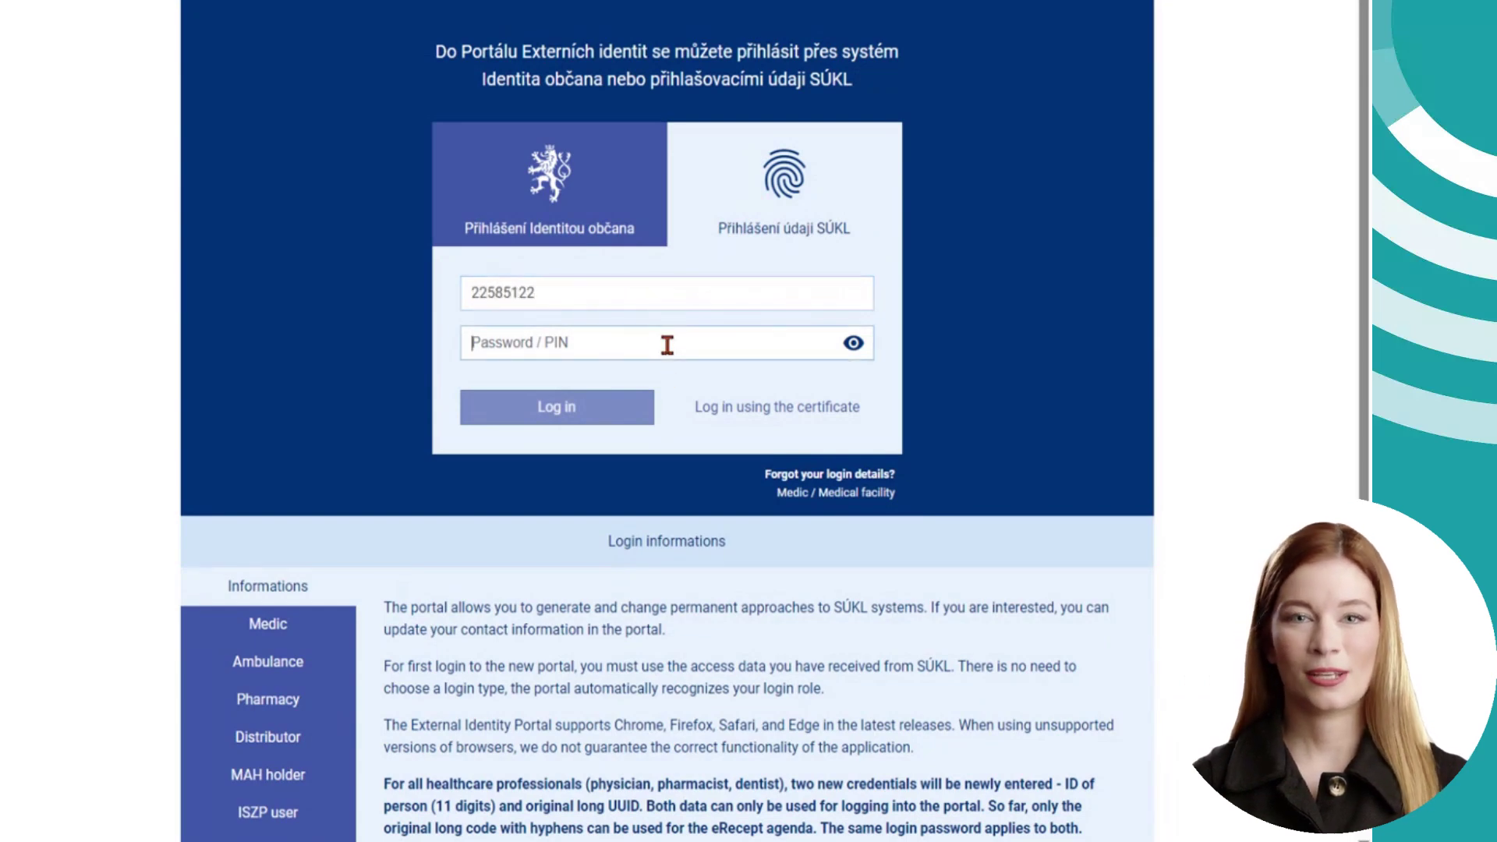
{"action": "type", "text": "****"}
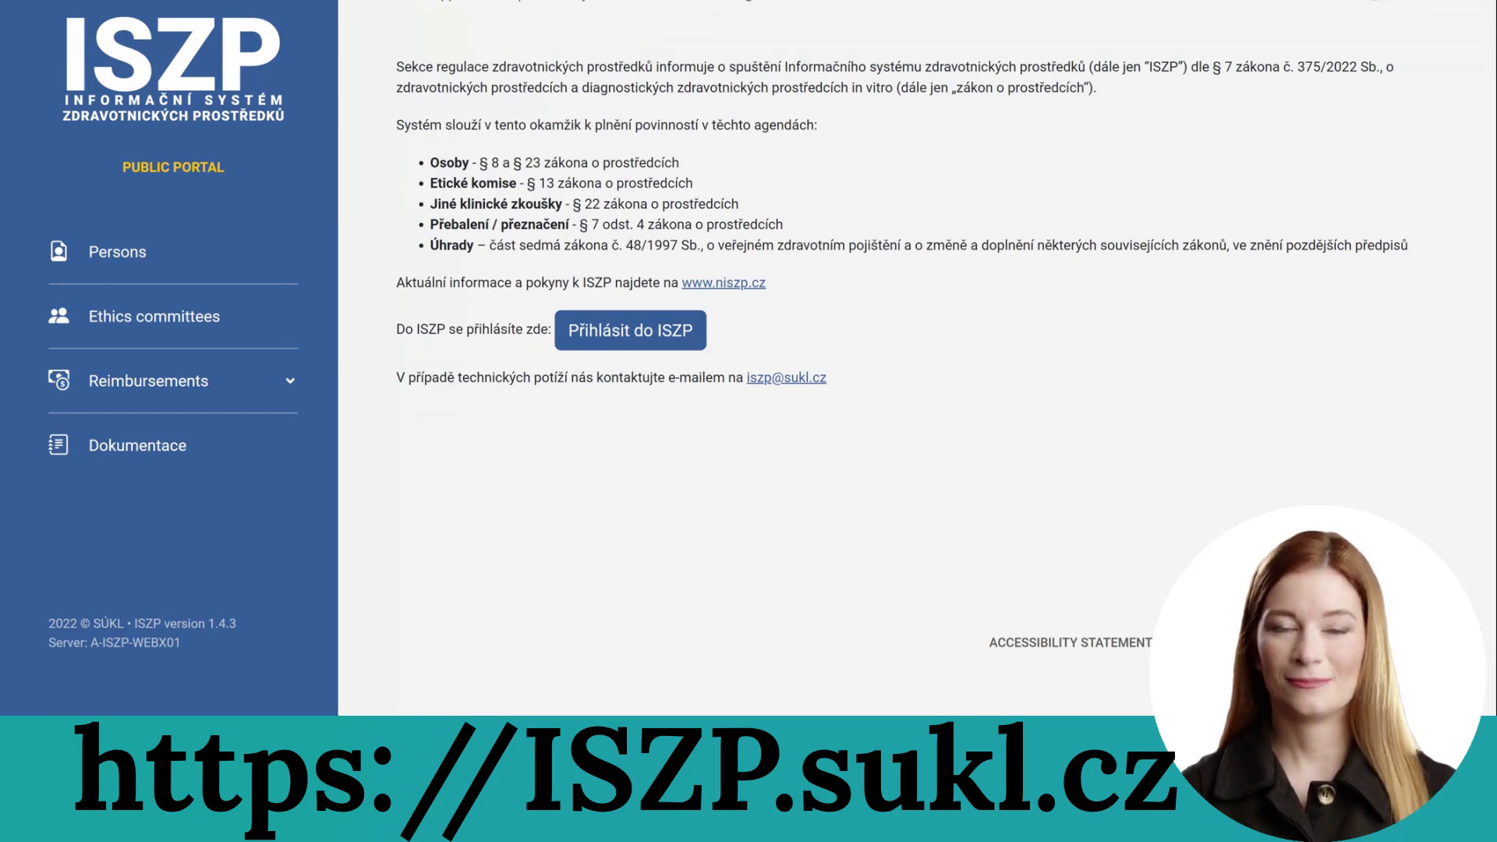
- View the Persons and Ethics committees registers, then 'Počty zdravotnických prostředků dle ohlašovatele' under Reimbursements
{"action": "left_click", "coordinate": [212, 265]}
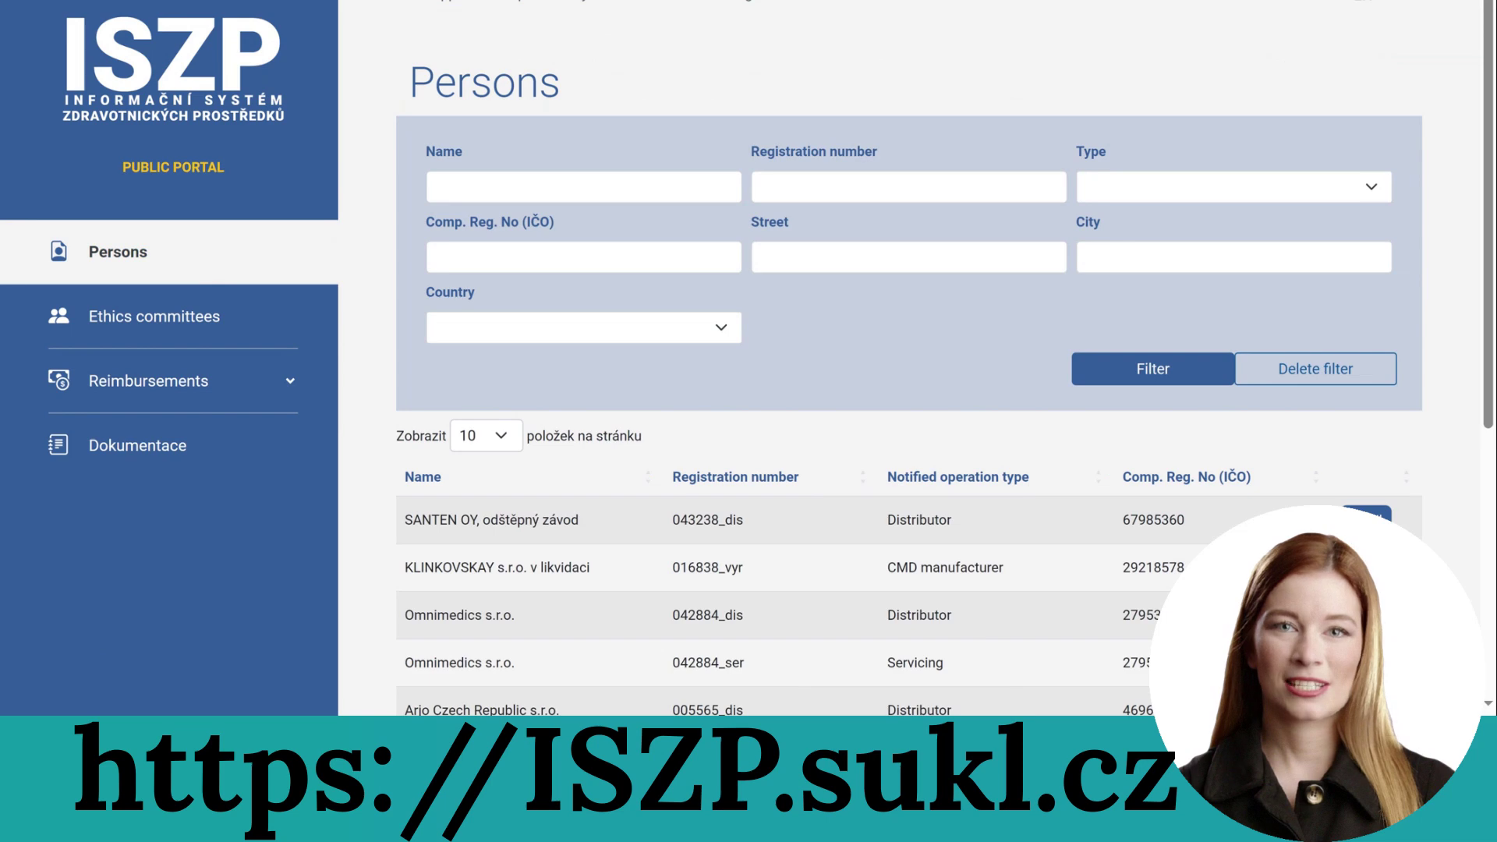
{"action": "left_click", "coordinate": [215, 337]}
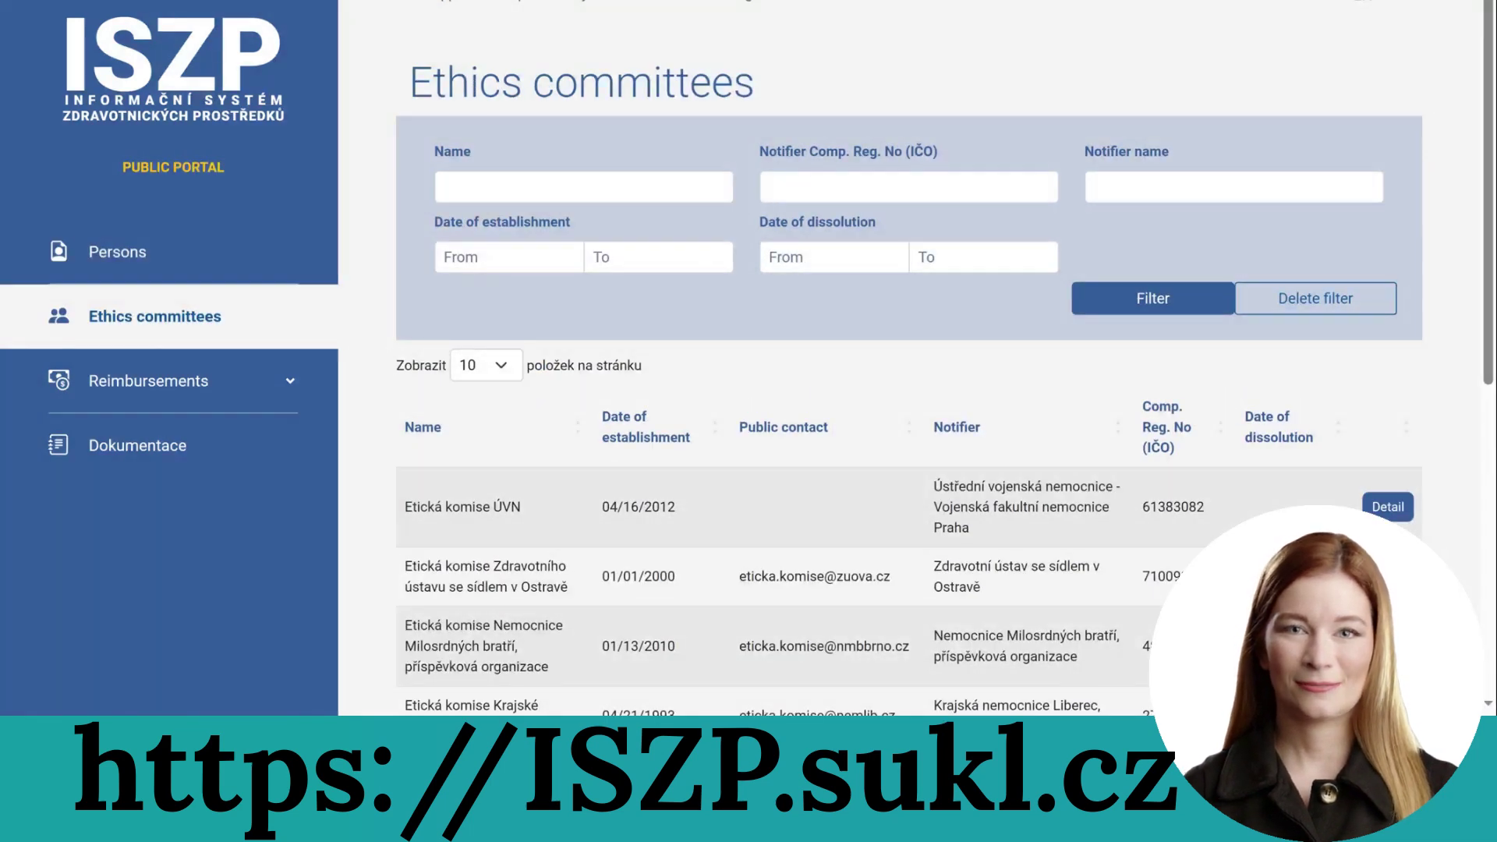
{"action": "left_click", "coordinate": [218, 381]}
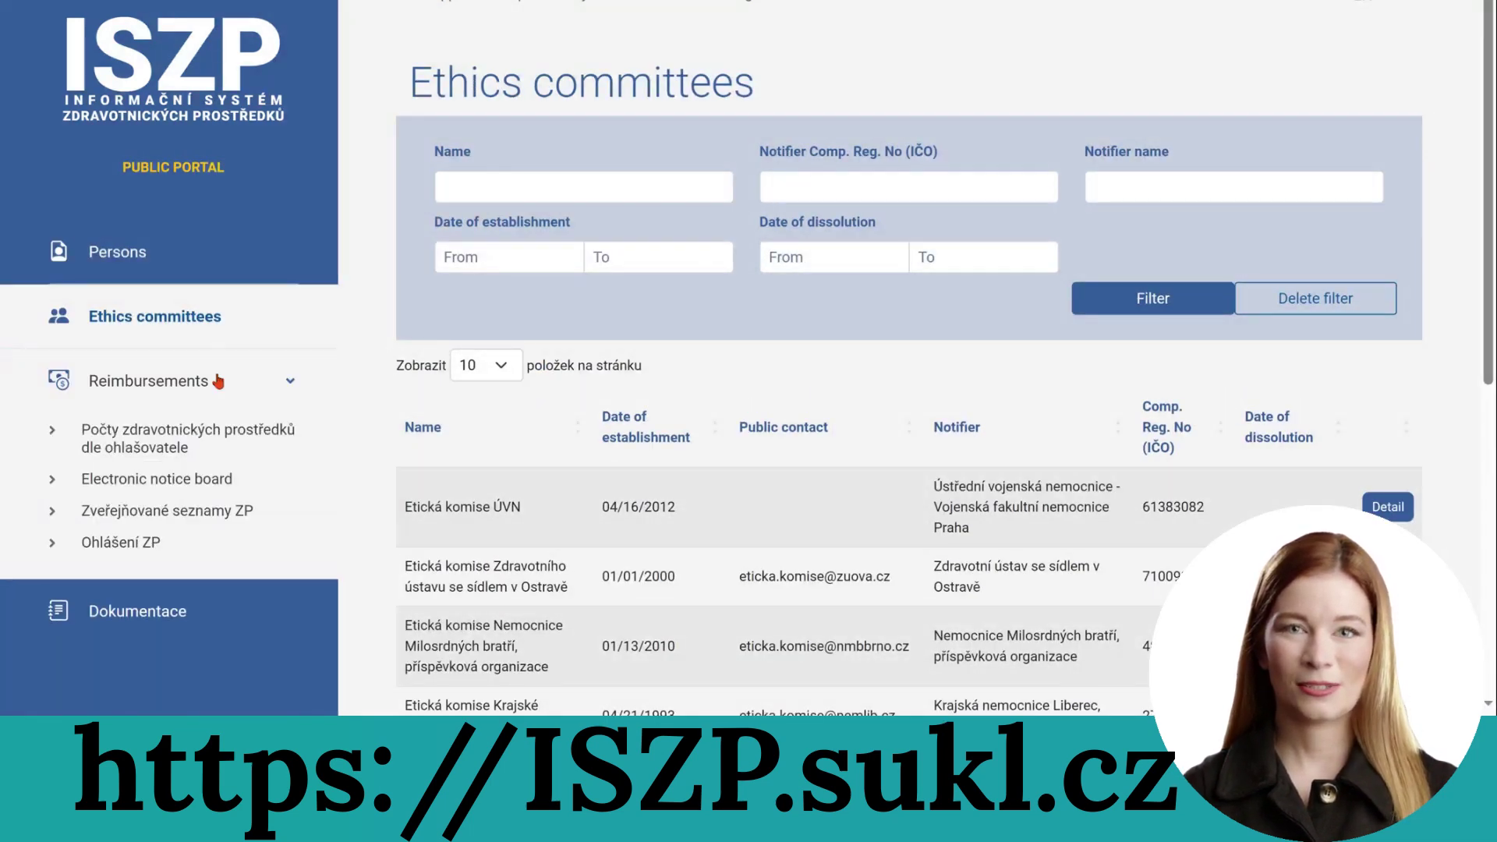
{"action": "left_click", "coordinate": [203, 442]}
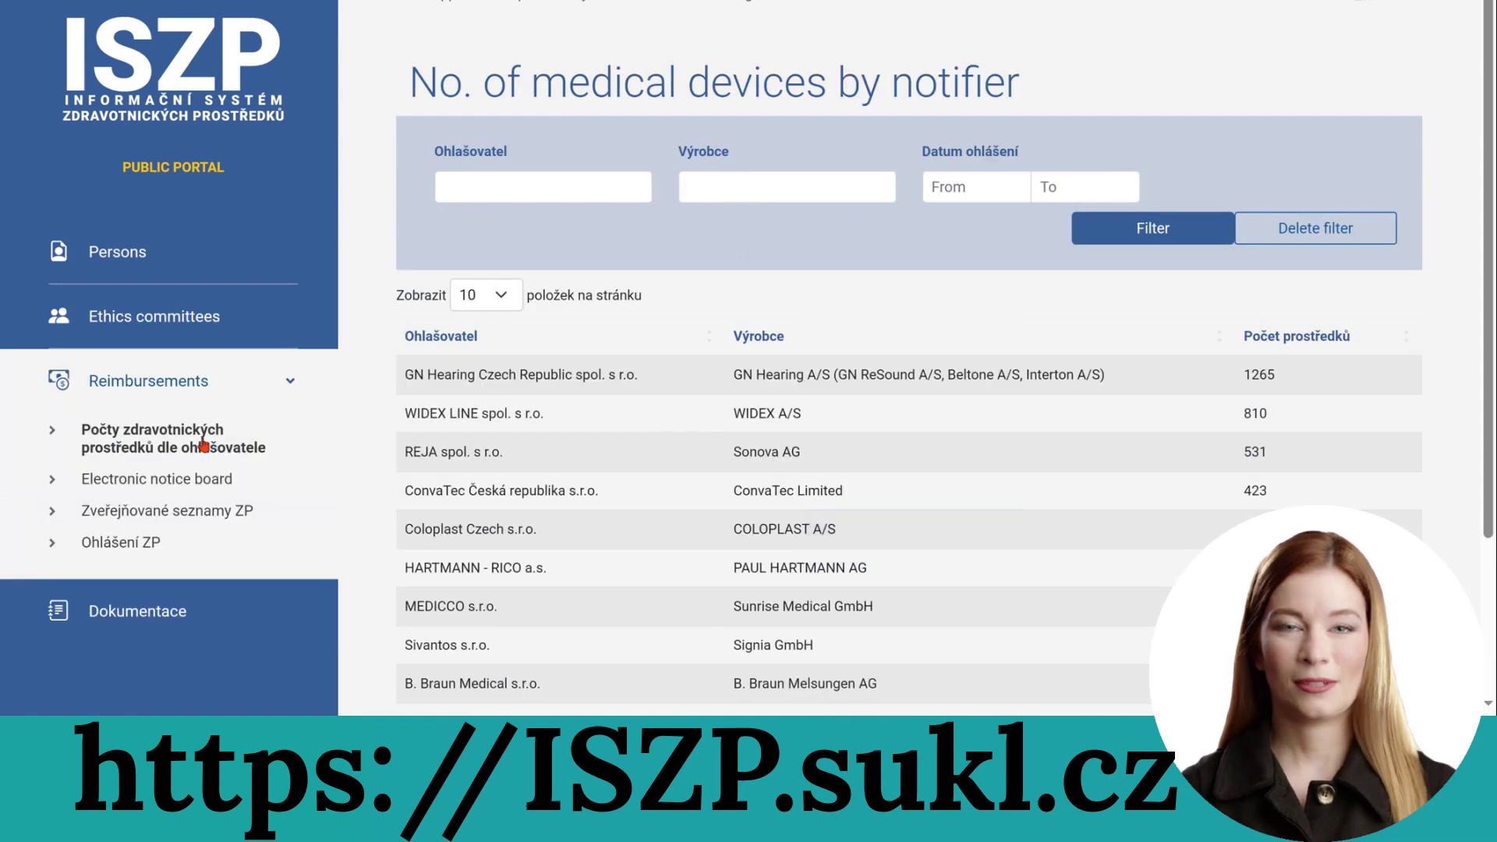